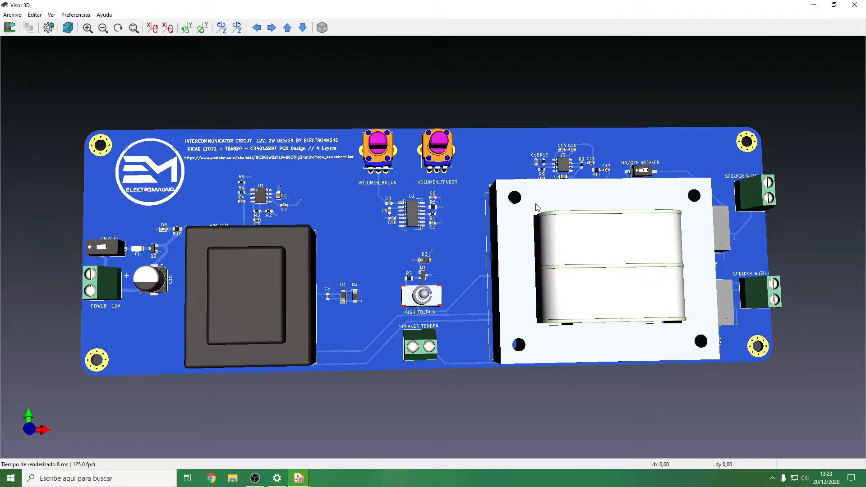
- Examine the component side of the intercom board's 3D model from several tilted angles
{"action": "left_click_drag", "start_coordinate": [536, 203], "coordinate": [530, 226]}
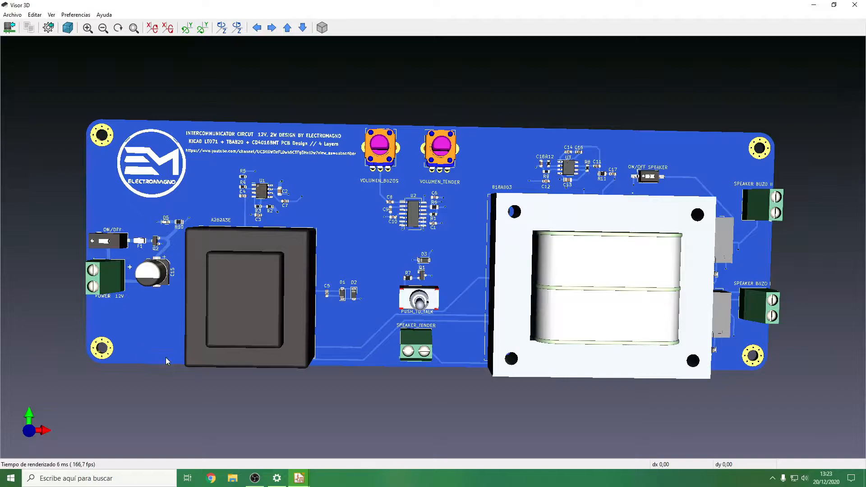
{"action": "mouse_move", "coordinate": [710, 279]}
{"action": "left_mouse_down"}
{"action": "mouse_move", "coordinate": [620, 271]}
{"action": "mouse_move", "coordinate": [655, 258]}
{"action": "mouse_move", "coordinate": [664, 273]}
{"action": "mouse_move", "coordinate": [716, 280]}
{"action": "left_mouse_up"}
{"action": "left_click_drag", "start_coordinate": [512, 278], "coordinate": [461, 396]}
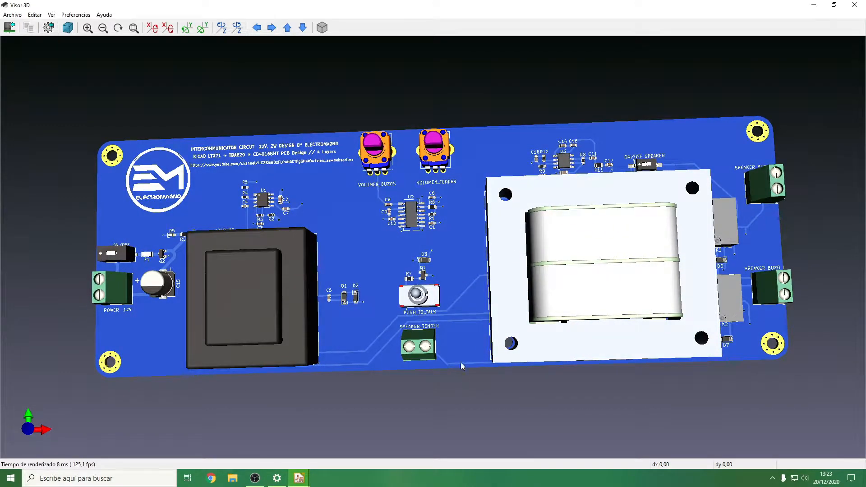
{"action": "mouse_move", "coordinate": [521, 250]}
{"action": "left_mouse_down"}
{"action": "mouse_move", "coordinate": [523, 263]}
{"action": "mouse_move", "coordinate": [512, 267]}
{"action": "mouse_move", "coordinate": [523, 253]}
{"action": "left_mouse_up"}
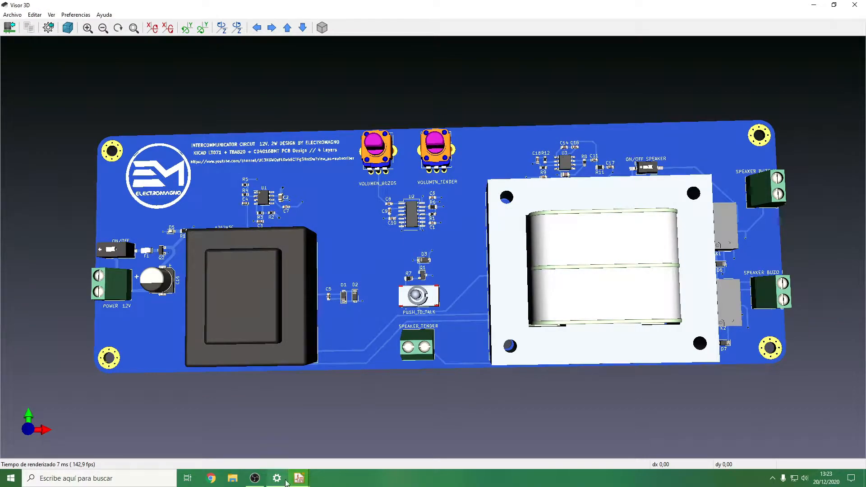
- Switch to the USB-CP2102N schematic in Eeschema and examine the audio input transformer and TL071 preamplifier circuit
{"action": "mouse_move", "coordinate": [299, 484]}
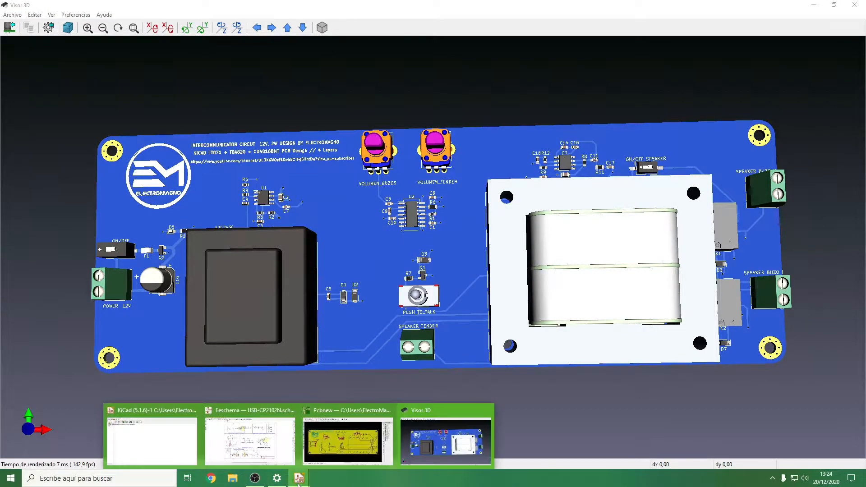
{"action": "left_click", "coordinate": [244, 444]}
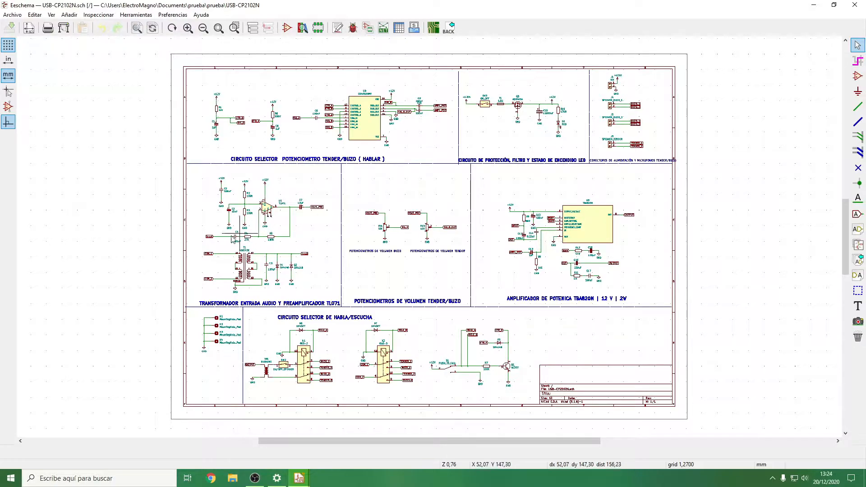
{"action": "scroll", "coordinate": [288, 234], "scroll_direction": "up", "scroll_amount": 4}
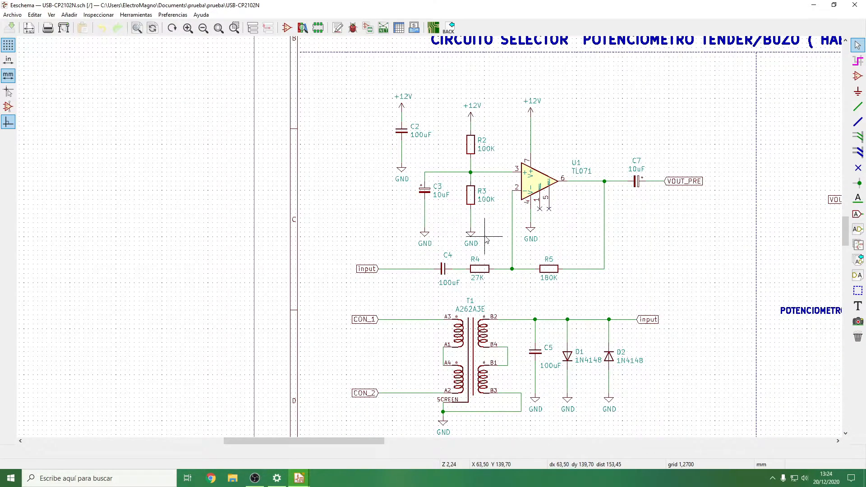
{"action": "scroll", "coordinate": [454, 235], "scroll_direction": "down", "scroll_amount": 1}
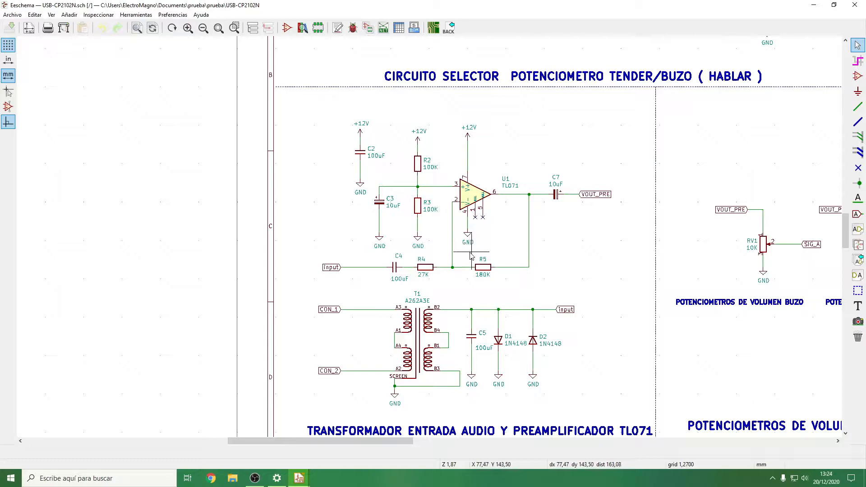
{"action": "key", "text": "space"}
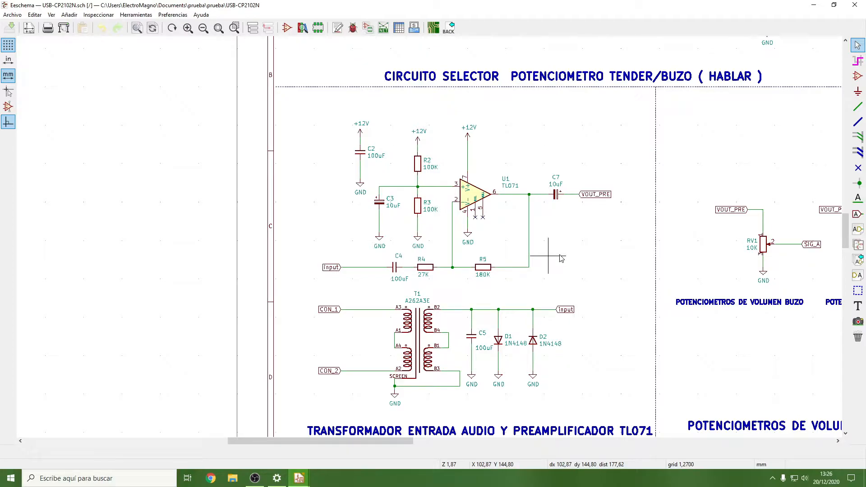
{"action": "scroll", "coordinate": [554, 203], "scroll_direction": "down", "scroll_amount": 1}
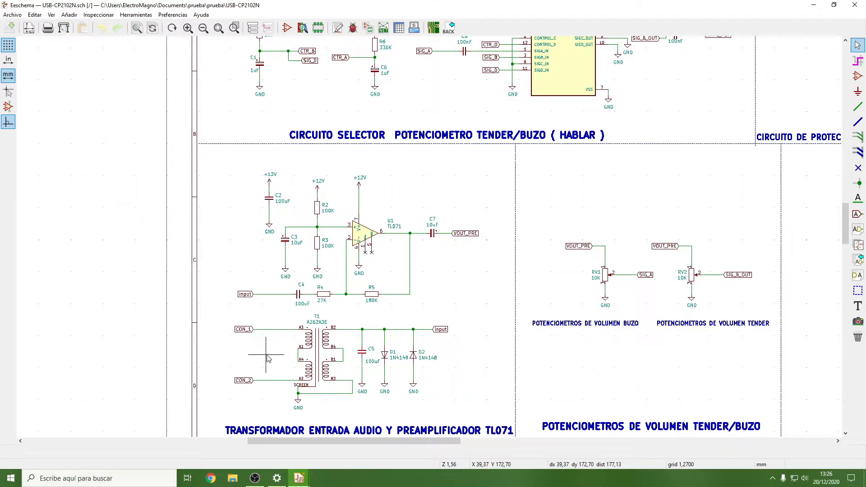
- Examine the tender/buzo volume potentiometers and the TBA820M power amplifier block of the schematic
{"action": "left_click_drag", "start_coordinate": [343, 441], "coordinate": [423, 440]}
{"action": "scroll", "coordinate": [335, 294], "scroll_direction": "up", "scroll_amount": 1}
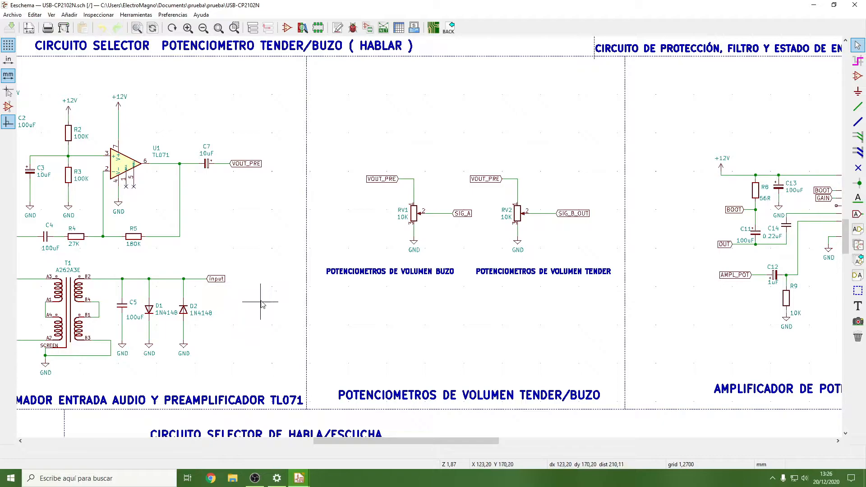
{"action": "left_click_drag", "start_coordinate": [426, 445], "coordinate": [545, 427]}
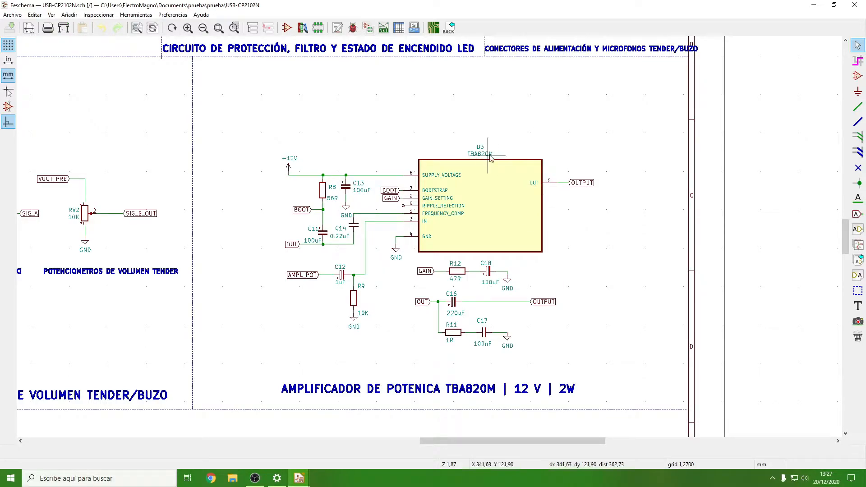
{"action": "scroll", "coordinate": [431, 234], "scroll_direction": "down", "scroll_amount": 1}
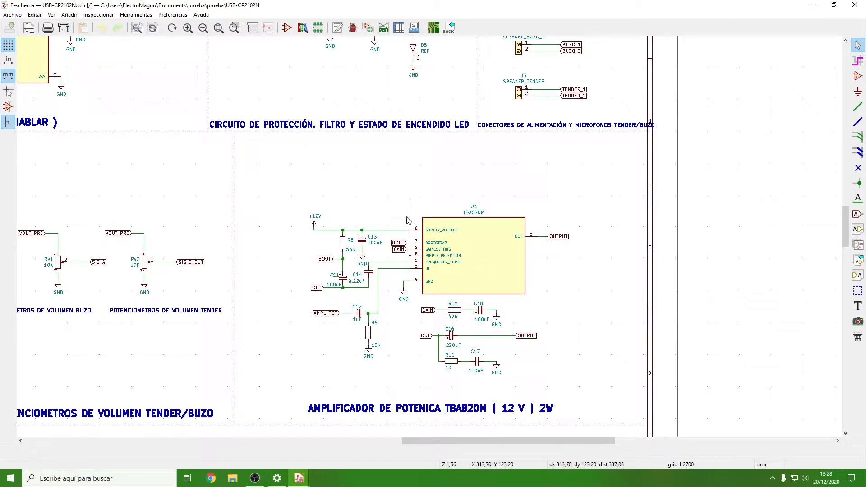
{"action": "scroll", "coordinate": [409, 221], "scroll_direction": "down", "scroll_amount": 1}
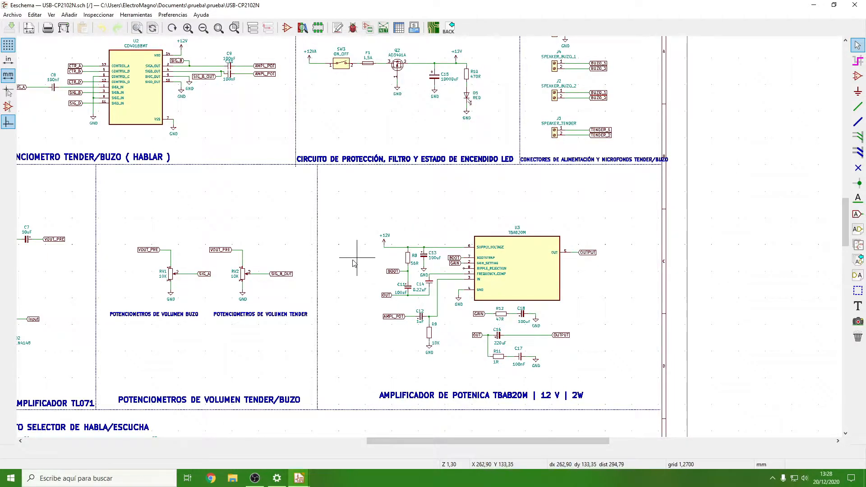
{"action": "left_click_drag", "start_coordinate": [418, 441], "coordinate": [357, 441]}
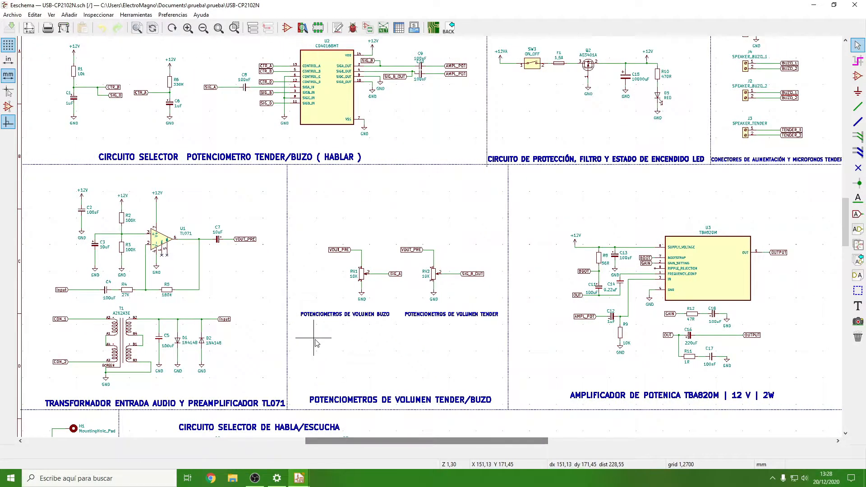
{"action": "scroll", "coordinate": [316, 342], "scroll_direction": "down", "scroll_amount": 5}
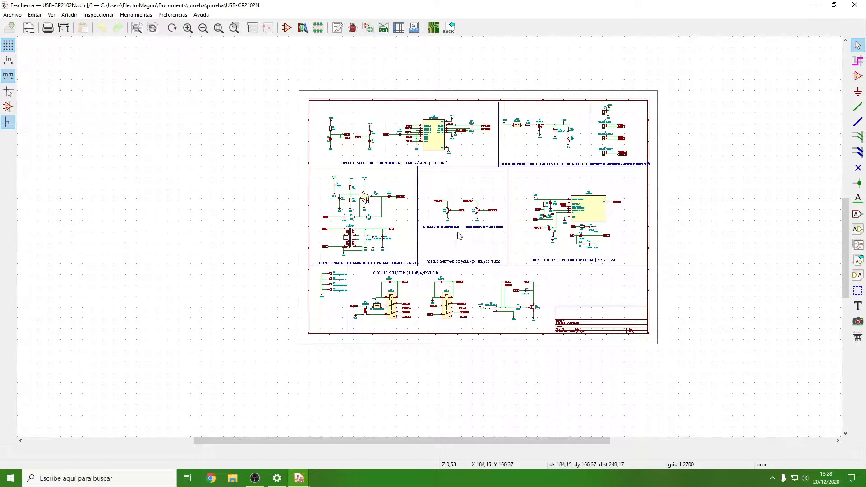
- Examine the protection, filter and power-LED circuit from the ON_OFF switch through the fuse and AO3401A to LED D5
{"action": "scroll", "coordinate": [541, 126], "scroll_direction": "up", "scroll_amount": 6}
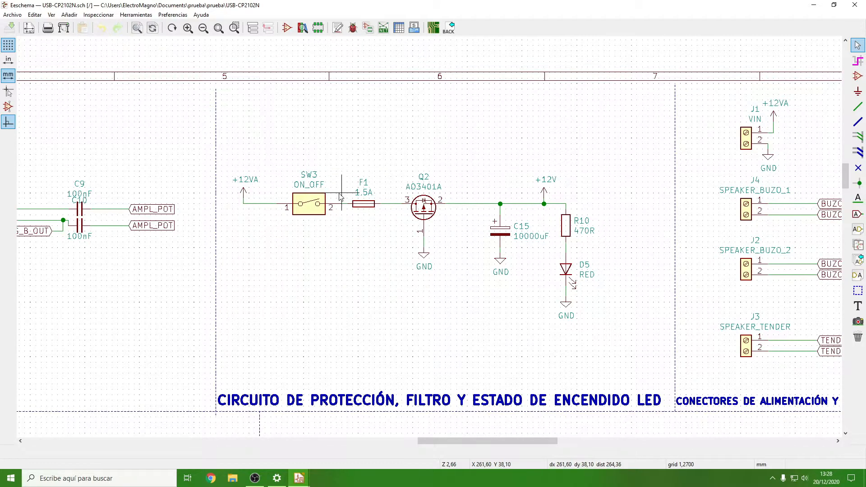
{"action": "scroll", "coordinate": [381, 208], "scroll_direction": "down", "scroll_amount": 5}
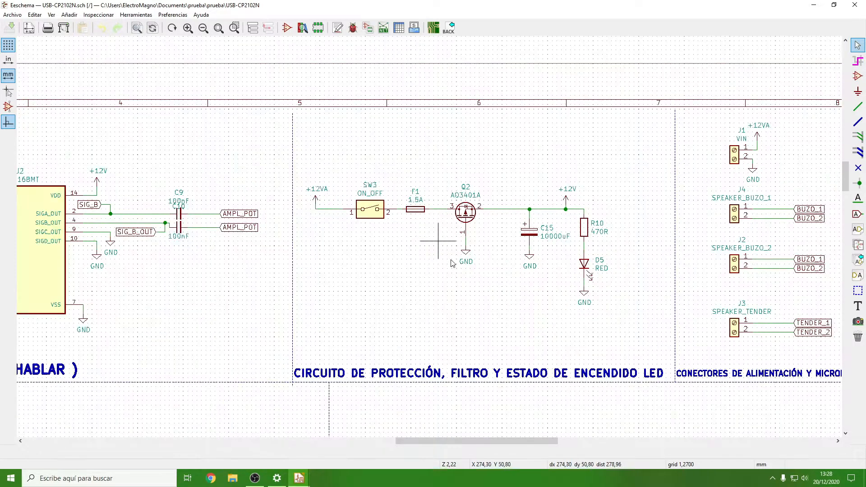
{"action": "scroll", "coordinate": [306, 207], "scroll_direction": "up", "scroll_amount": 4}
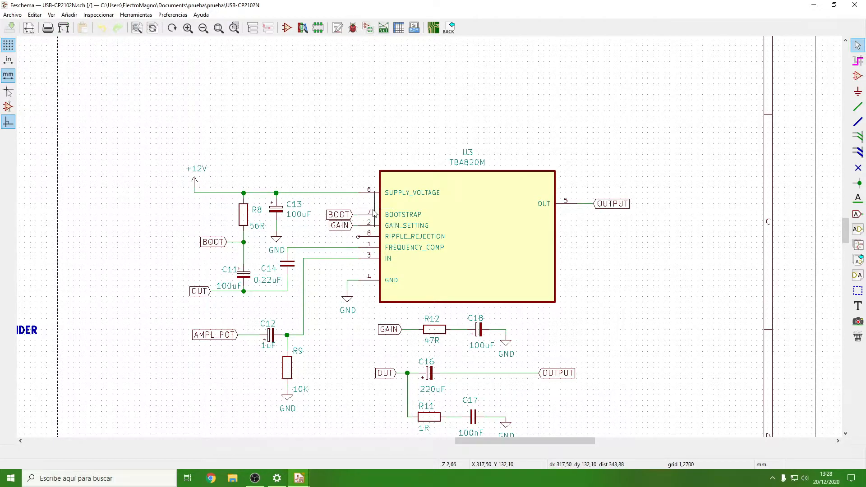
{"action": "scroll", "coordinate": [299, 135], "scroll_direction": "down", "scroll_amount": 5}
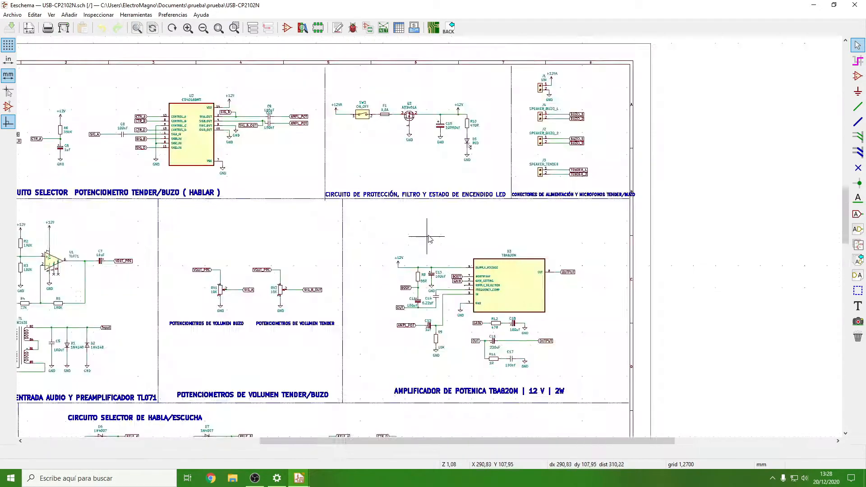
{"action": "scroll", "coordinate": [415, 188], "scroll_direction": "up", "scroll_amount": 7}
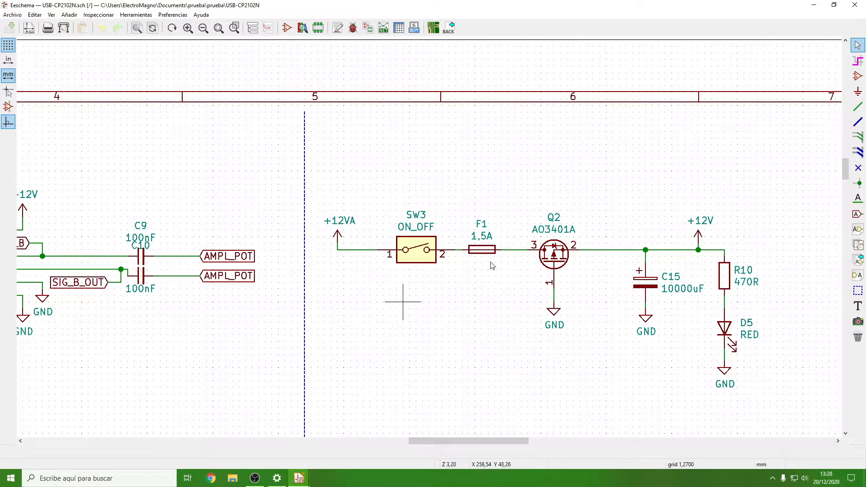
{"action": "left_click_drag", "start_coordinate": [501, 441], "coordinate": [522, 441]}
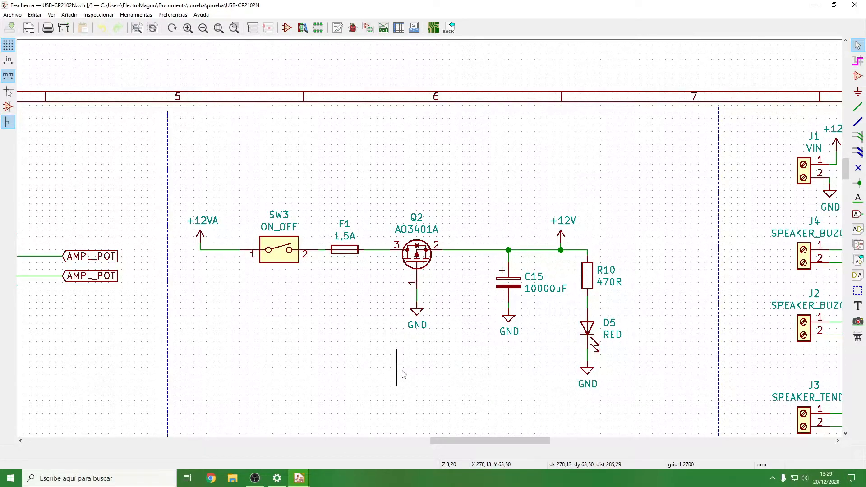
{"action": "scroll", "coordinate": [463, 440], "scroll_direction": "right", "scroll_amount": 1}
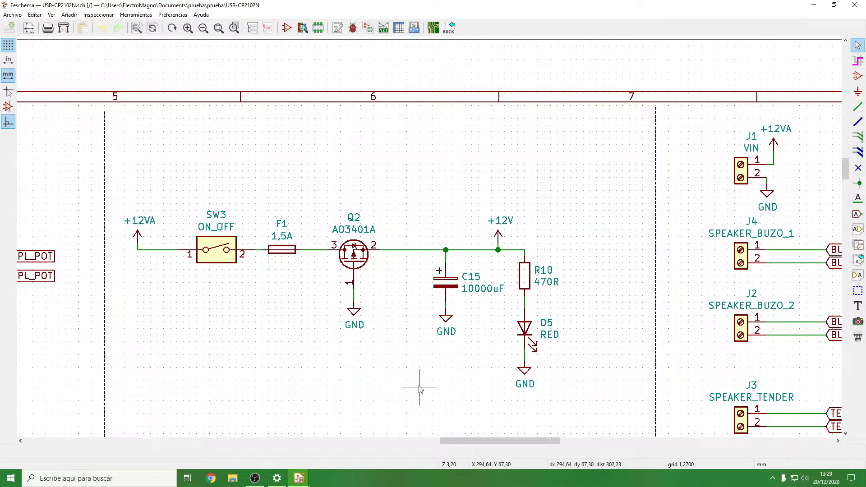
{"action": "left_click_drag", "start_coordinate": [470, 440], "coordinate": [482, 441]}
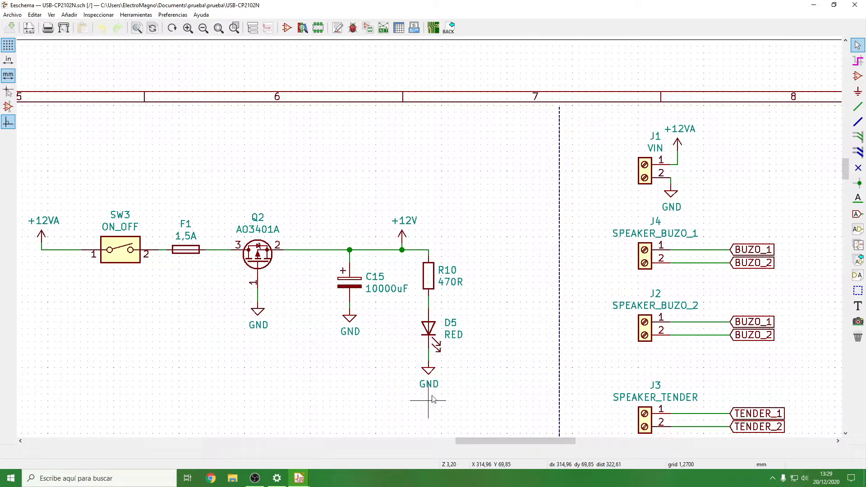
- Examine the power input connector J1 and the speaker connectors J4, J2 and J3
{"action": "left_click_drag", "start_coordinate": [491, 441], "coordinate": [528, 441]}
{"action": "scroll", "coordinate": [426, 222], "scroll_direction": "down", "scroll_amount": 1}
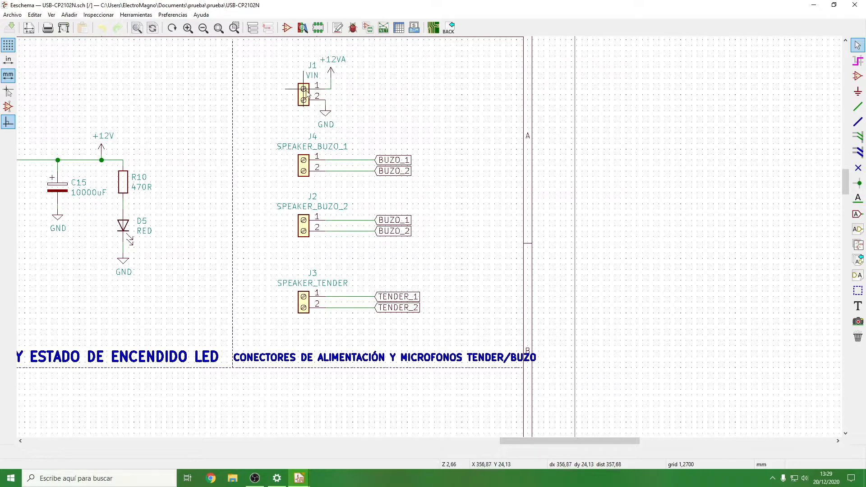
{"action": "mouse_move", "coordinate": [522, 443]}
{"action": "left_mouse_down"}
{"action": "mouse_move", "coordinate": [463, 440]}
{"action": "mouse_move", "coordinate": [535, 446]}
{"action": "left_mouse_up"}
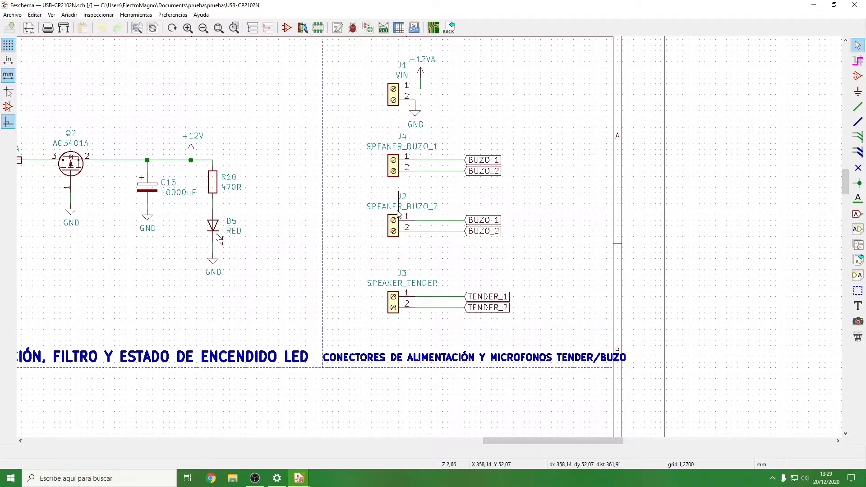
- Compare the volume potentiometers RV1 and RV2 with the buzo and tender speaker connectors
{"action": "scroll", "coordinate": [351, 229], "scroll_direction": "down", "scroll_amount": 4}
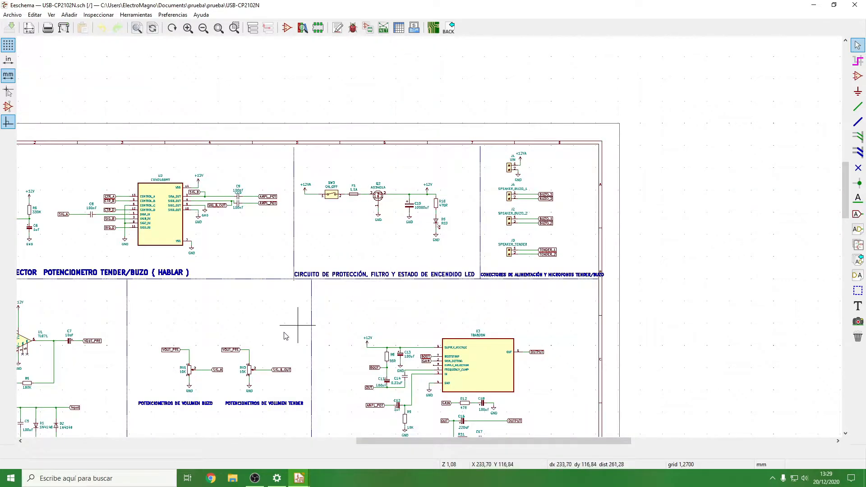
{"action": "scroll", "coordinate": [350, 207], "scroll_direction": "up", "scroll_amount": 2}
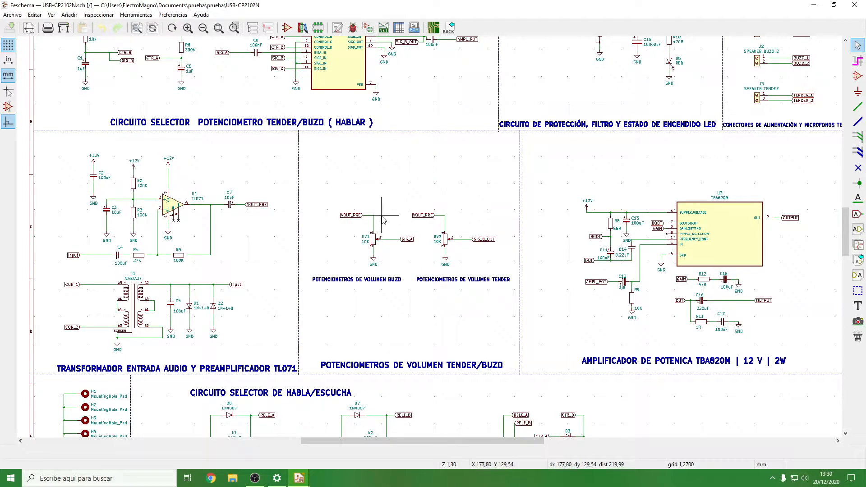
{"action": "scroll", "coordinate": [380, 220], "scroll_direction": "up", "scroll_amount": 1}
{"action": "scroll", "coordinate": [432, 237], "scroll_direction": "up", "scroll_amount": 1}
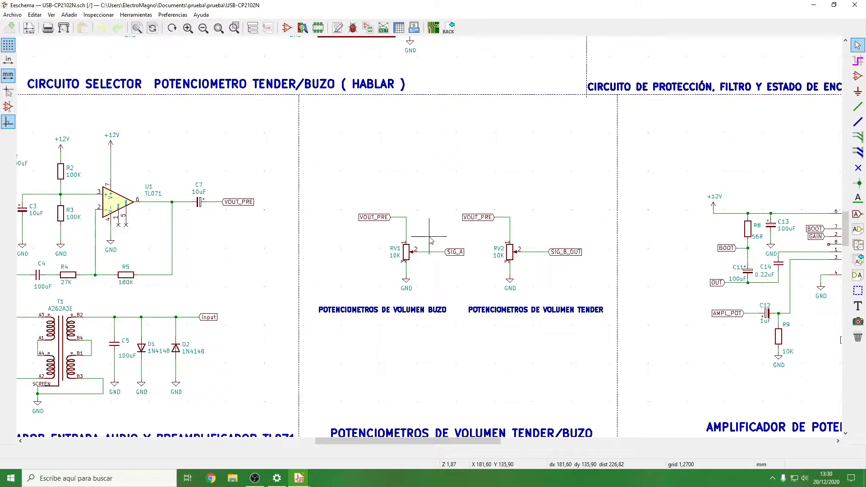
{"action": "scroll", "coordinate": [429, 236], "scroll_direction": "up", "scroll_amount": 1}
{"action": "scroll", "coordinate": [724, 121], "scroll_direction": "down", "scroll_amount": 4}
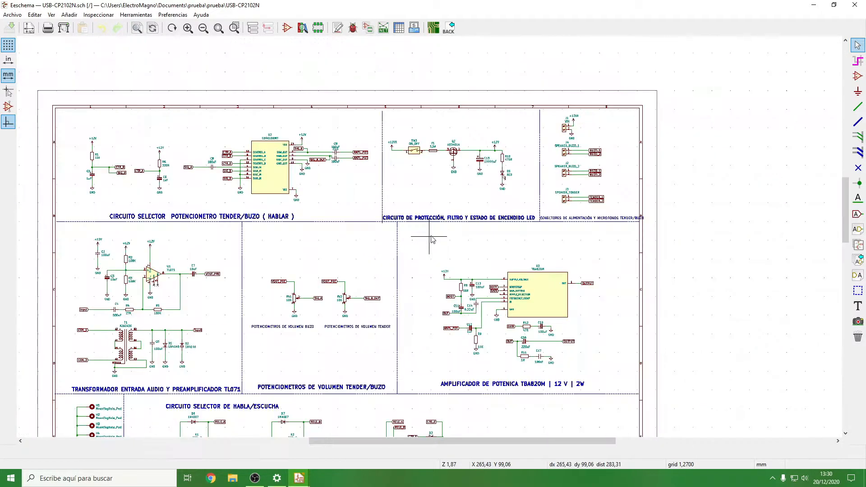
{"action": "scroll", "coordinate": [521, 166], "scroll_direction": "up", "scroll_amount": 4}
{"action": "scroll", "coordinate": [430, 239], "scroll_direction": "up", "scroll_amount": 1}
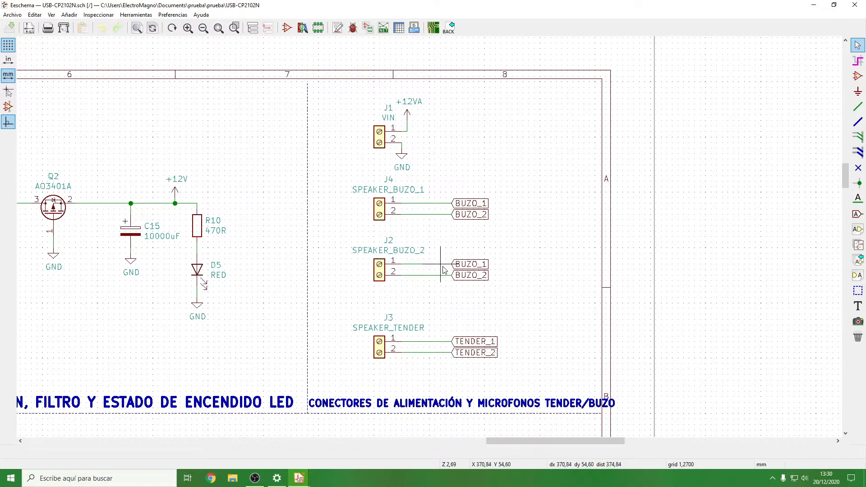
{"action": "scroll", "coordinate": [427, 213], "scroll_direction": "down", "scroll_amount": 4}
{"action": "scroll", "coordinate": [431, 240], "scroll_direction": "up", "scroll_amount": 4}
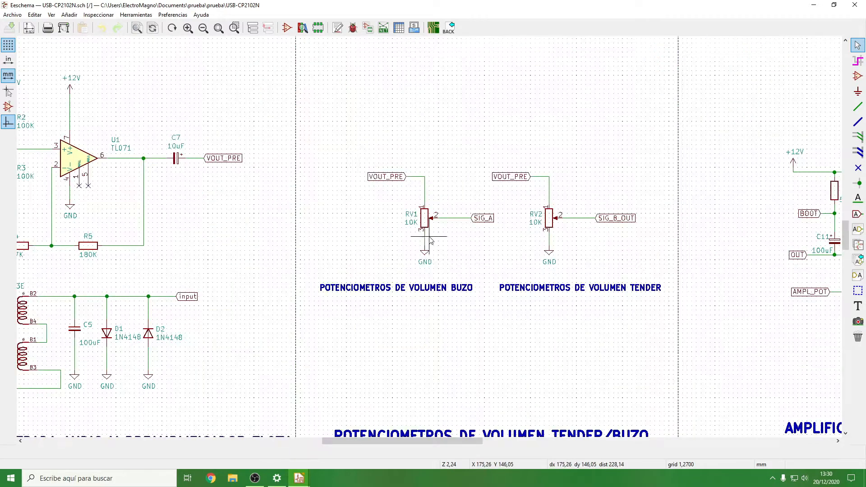
- Check the net labels on the SPEAKER_BUZO and SPEAKER_TENDER connectors and return to the whole schematic sheet
{"action": "scroll", "coordinate": [439, 215], "scroll_direction": "down", "scroll_amount": 4}
{"action": "scroll", "coordinate": [483, 188], "scroll_direction": "up", "scroll_amount": 6}
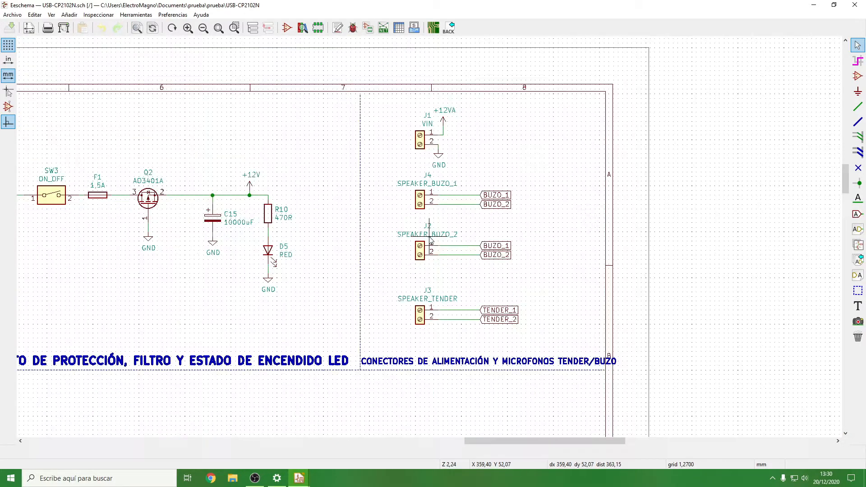
{"action": "scroll", "coordinate": [514, 180], "scroll_direction": "down", "scroll_amount": 1}
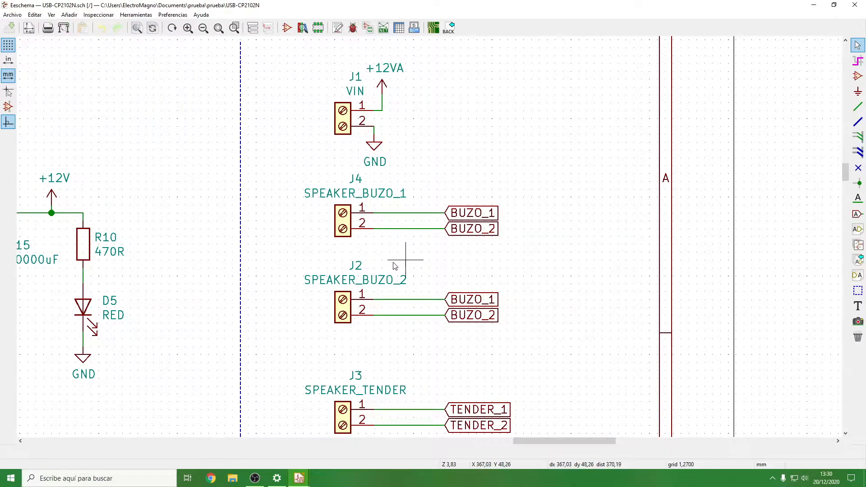
{"action": "scroll", "coordinate": [416, 271], "scroll_direction": "down", "scroll_amount": 1}
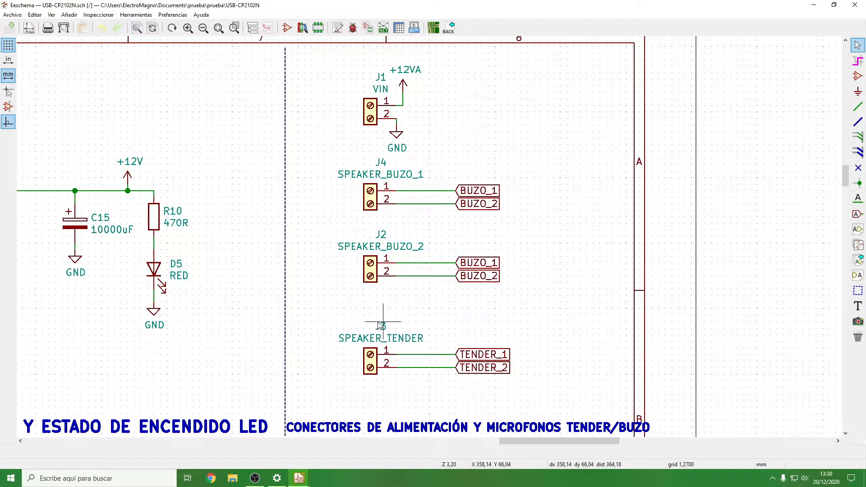
{"action": "scroll", "coordinate": [419, 235], "scroll_direction": "down", "scroll_amount": 4}
{"action": "scroll", "coordinate": [418, 235], "scroll_direction": "down", "scroll_amount": 3}
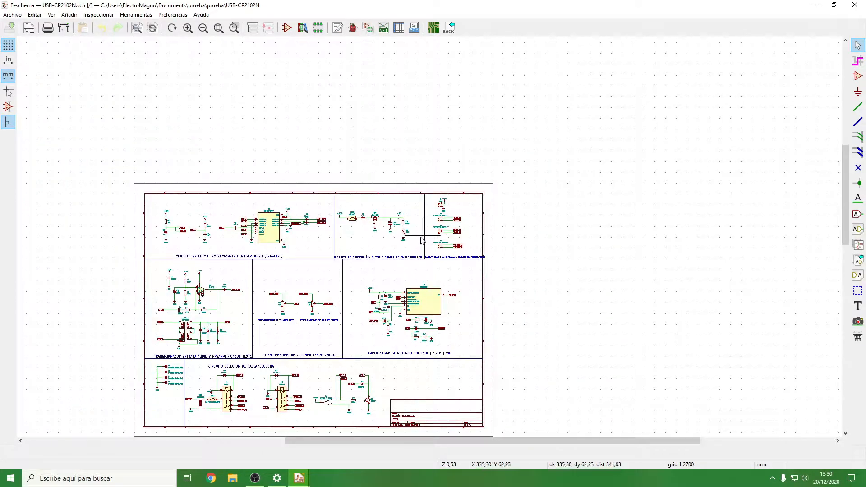
- Examine the CD4016BMT tender/buzo selector circuit, including its R1/C1 and R6/C6 control networks and the AMPL_POT outputs
{"action": "scroll", "coordinate": [238, 227], "scroll_direction": "up", "scroll_amount": 6}
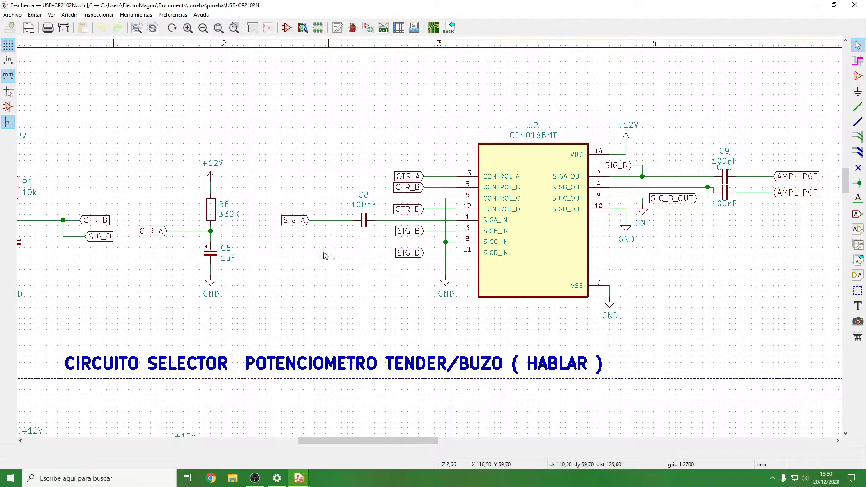
{"action": "left_click_drag", "start_coordinate": [331, 442], "coordinate": [316, 442]}
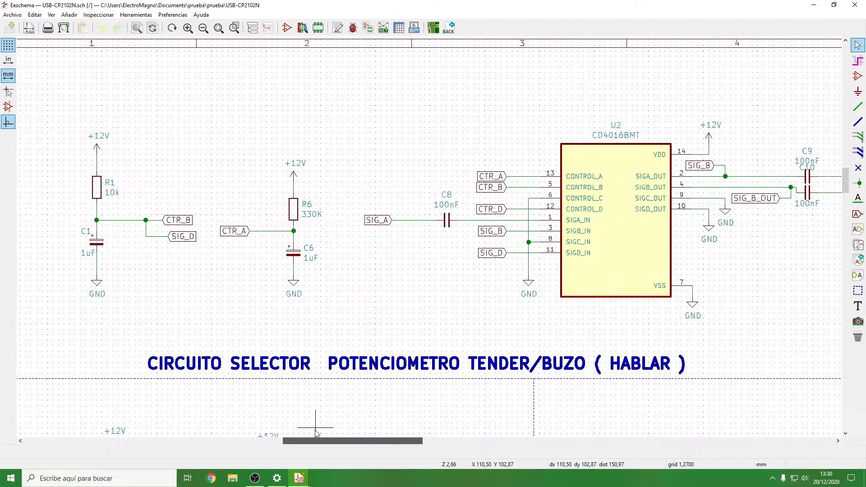
{"action": "scroll", "coordinate": [329, 396], "scroll_direction": "down", "scroll_amount": 1}
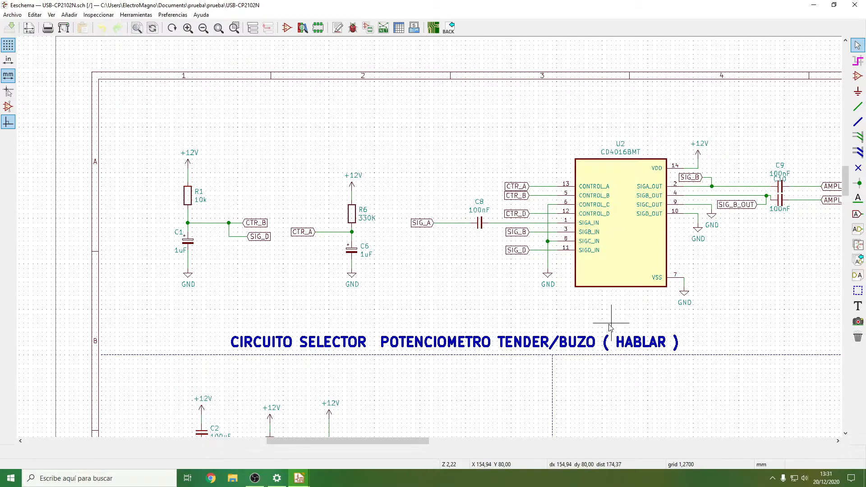
{"action": "left_click_drag", "start_coordinate": [381, 442], "coordinate": [421, 441]}
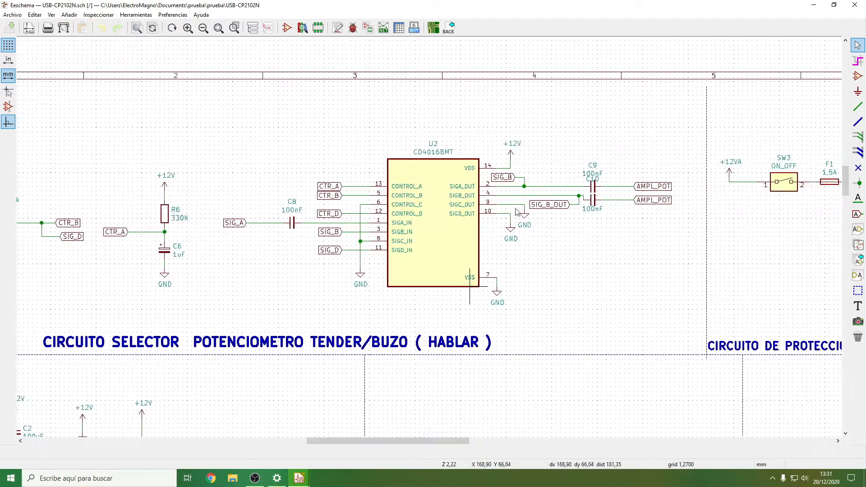
{"action": "scroll", "coordinate": [429, 241], "scroll_direction": "down", "scroll_amount": 1}
{"action": "scroll", "coordinate": [449, 237], "scroll_direction": "down", "scroll_amount": 4}
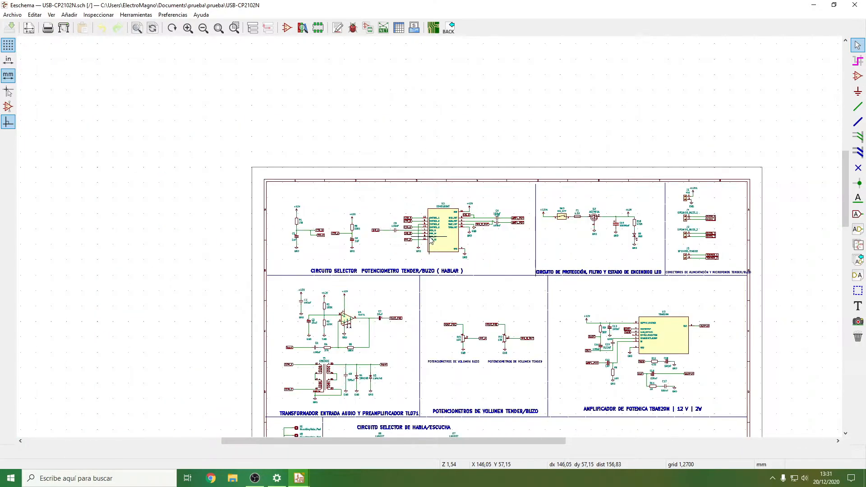
- Examine the PUSH_TO_TALK switch with transistor Q1, comparing it with the volume potentiometers and relays K1 and K2
{"action": "scroll", "coordinate": [434, 240], "scroll_direction": "up", "scroll_amount": 5}
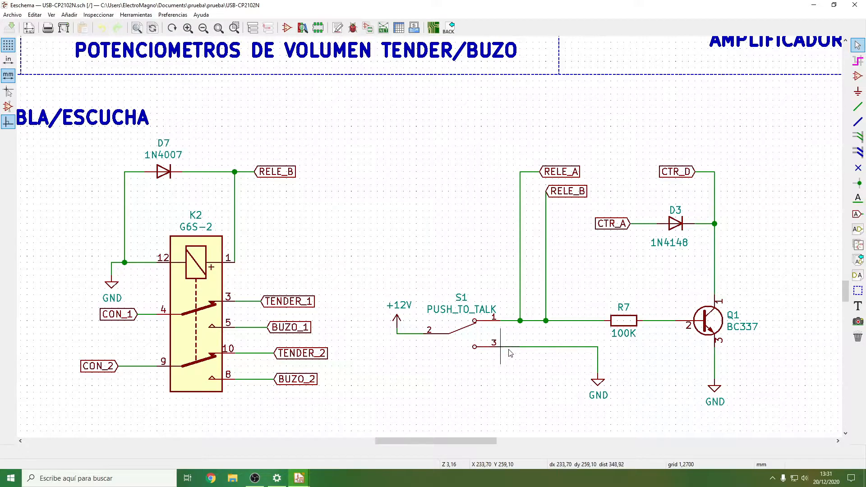
{"action": "scroll", "coordinate": [454, 256], "scroll_direction": "down", "scroll_amount": 3}
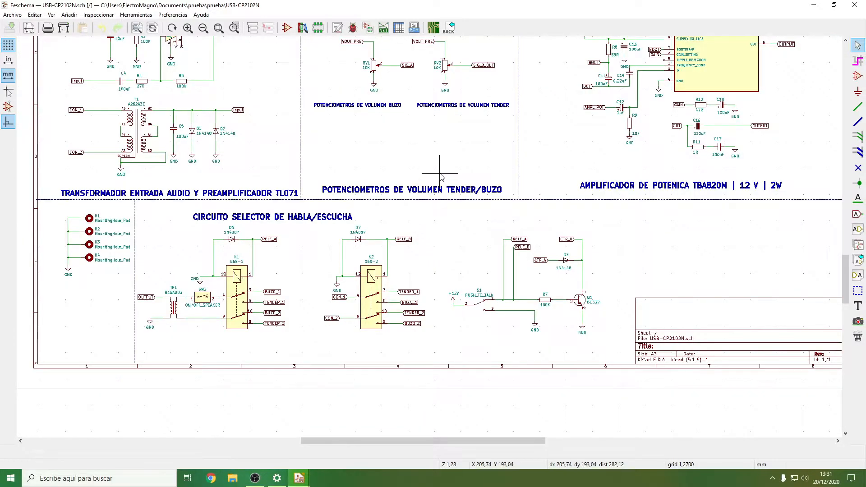
{"action": "scroll", "coordinate": [339, 137], "scroll_direction": "up", "scroll_amount": 2}
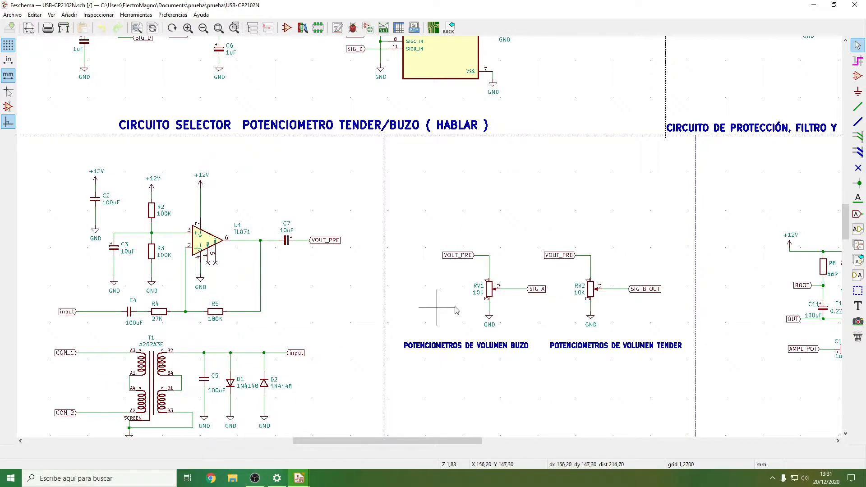
{"action": "scroll", "coordinate": [501, 293], "scroll_direction": "down", "scroll_amount": 4}
{"action": "scroll", "coordinate": [431, 241], "scroll_direction": "up", "scroll_amount": 4}
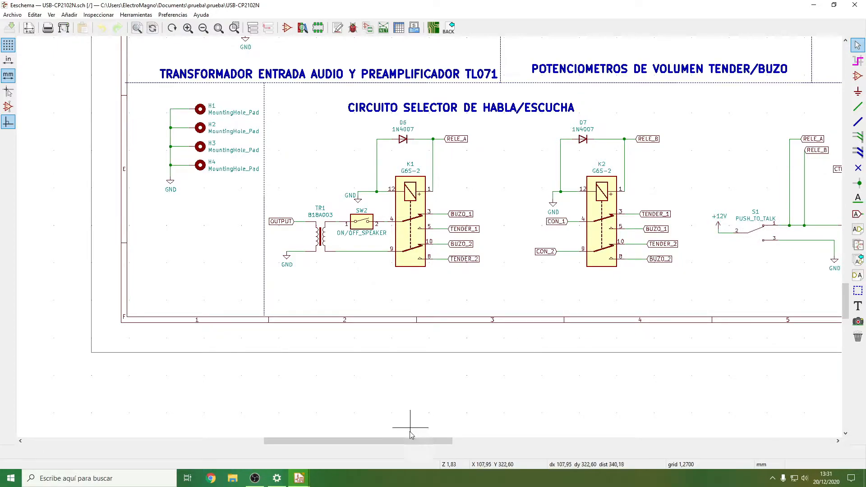
{"action": "left_click_drag", "start_coordinate": [415, 441], "coordinate": [464, 441]}
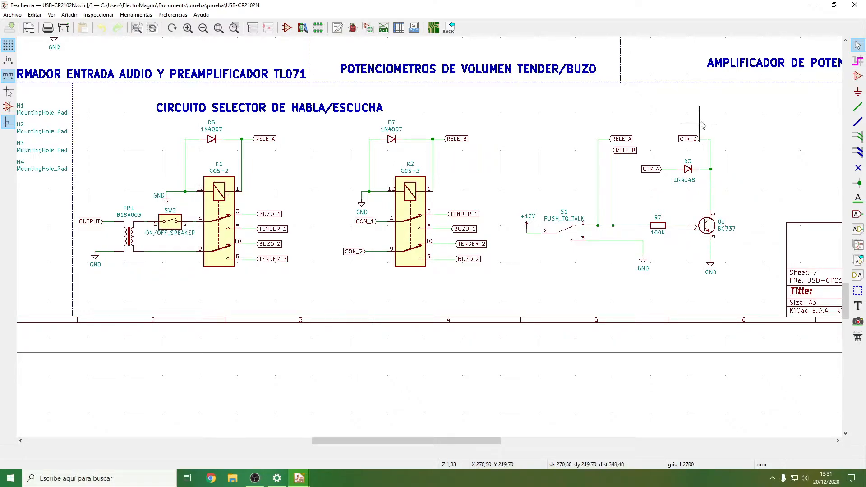
- Trace the CTR_A and CTR_D control signals between the CD4016BMT selector circuit and the PUSH_TO_TALK transistor stage
{"action": "left_click_drag", "start_coordinate": [845, 303], "coordinate": [845, 188]}
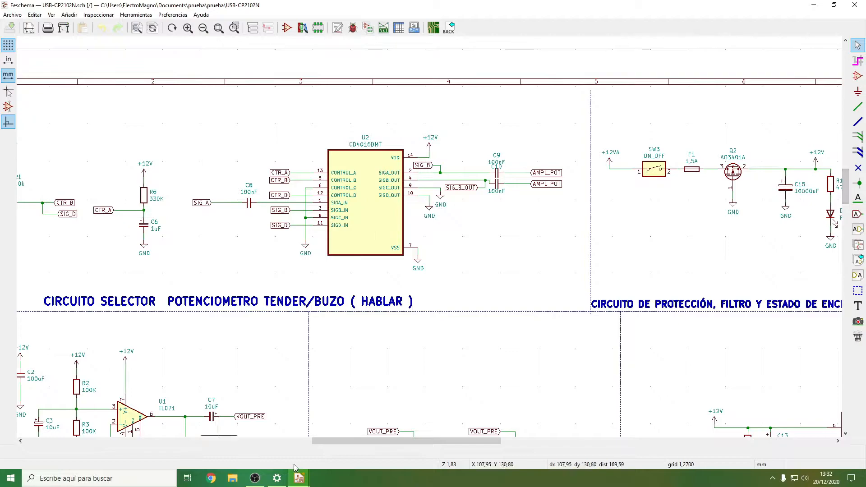
{"action": "left_click_drag", "start_coordinate": [361, 441], "coordinate": [331, 443]}
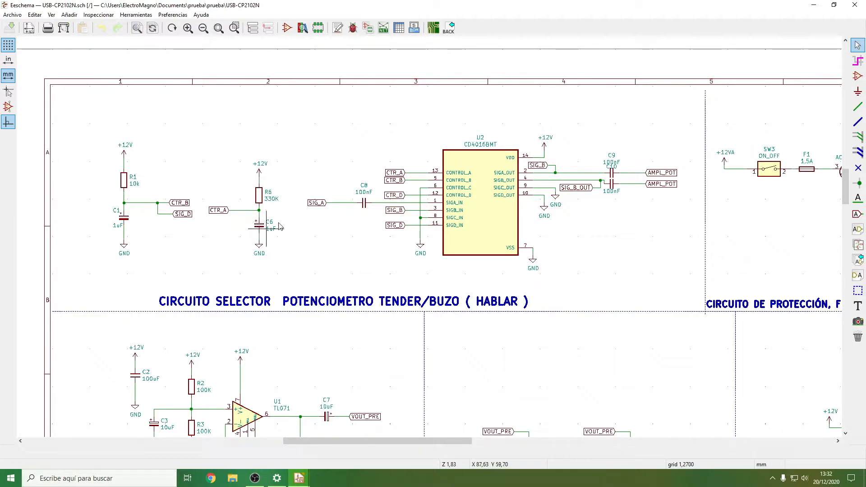
{"action": "scroll", "coordinate": [564, 354], "scroll_direction": "down", "scroll_amount": 5}
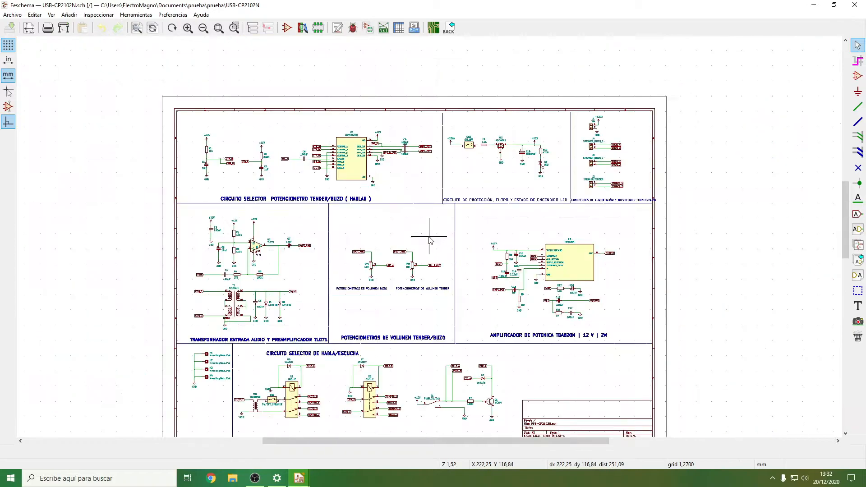
{"action": "scroll", "coordinate": [431, 240], "scroll_direction": "up", "scroll_amount": 5}
{"action": "scroll", "coordinate": [431, 241], "scroll_direction": "up", "scroll_amount": 5}
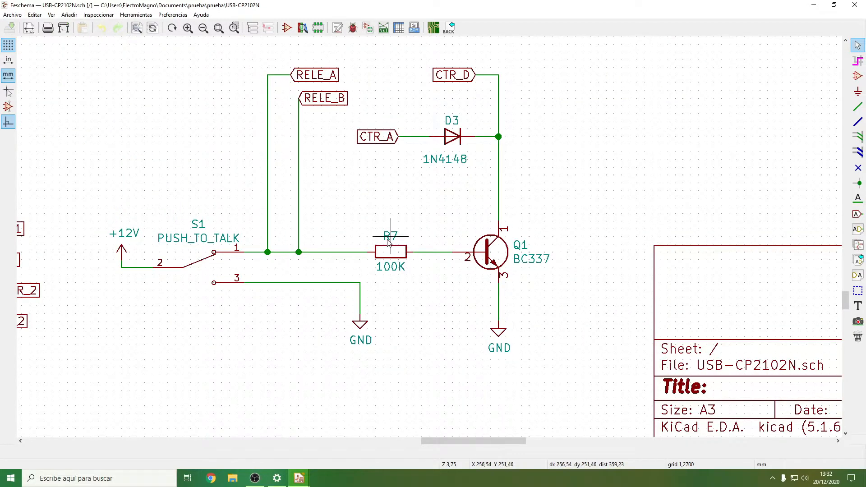
{"action": "scroll", "coordinate": [424, 257], "scroll_direction": "down", "scroll_amount": 6}
{"action": "scroll", "coordinate": [396, 255], "scroll_direction": "up", "scroll_amount": 4}
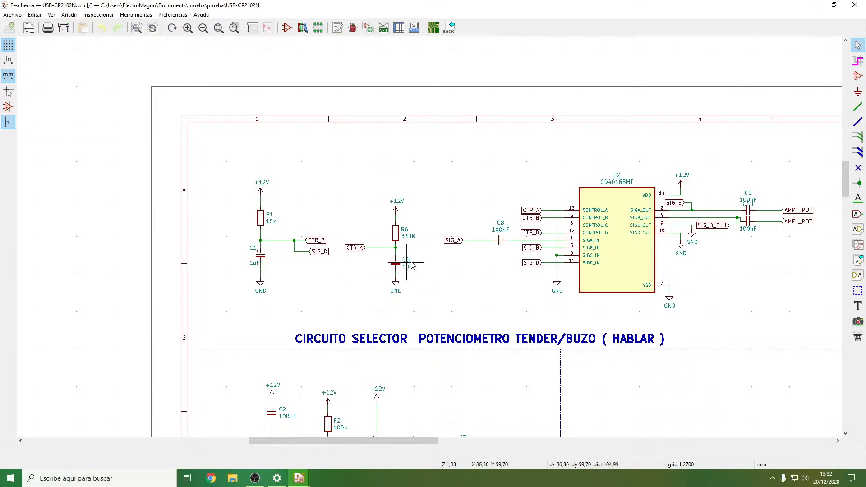
- Compare volume potentiometers RV1 and RV2 and their SIG_A and SIG_B_OUT signals with the PUSH_TO_TALK circuit
{"action": "scroll", "coordinate": [433, 315], "scroll_direction": "down", "scroll_amount": 3}
{"action": "scroll", "coordinate": [478, 325], "scroll_direction": "up", "scroll_amount": 3}
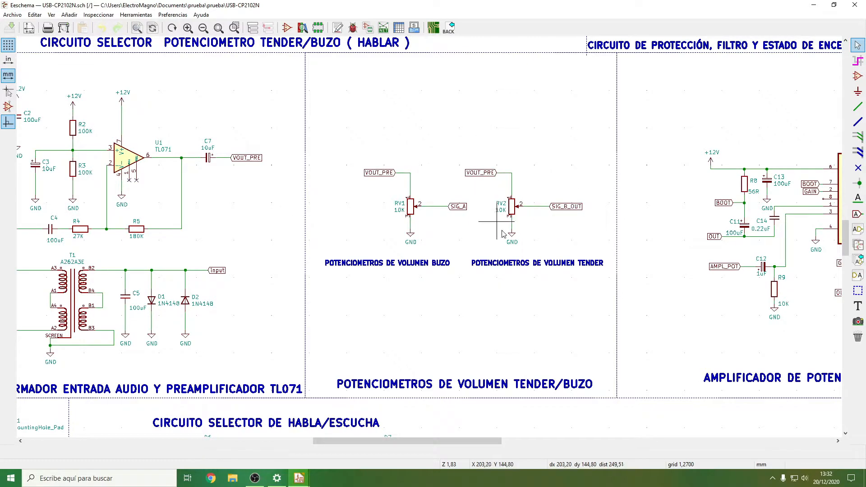
{"action": "scroll", "coordinate": [501, 182], "scroll_direction": "down", "scroll_amount": 4}
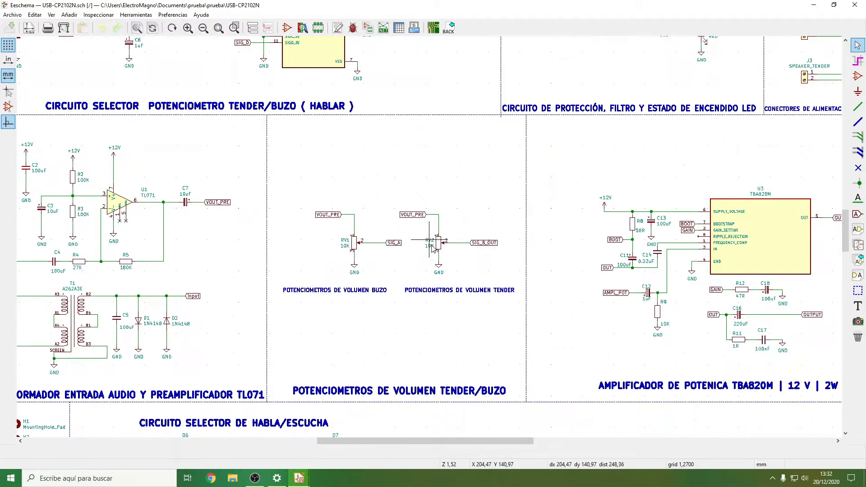
{"action": "scroll", "coordinate": [427, 234], "scroll_direction": "up", "scroll_amount": 6}
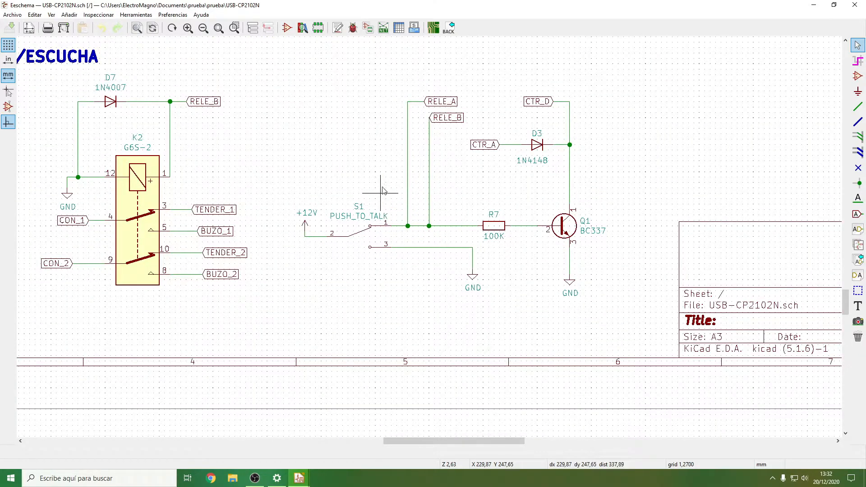
{"action": "scroll", "coordinate": [416, 215], "scroll_direction": "down", "scroll_amount": 6}
{"action": "scroll", "coordinate": [431, 243], "scroll_direction": "up", "scroll_amount": 6}
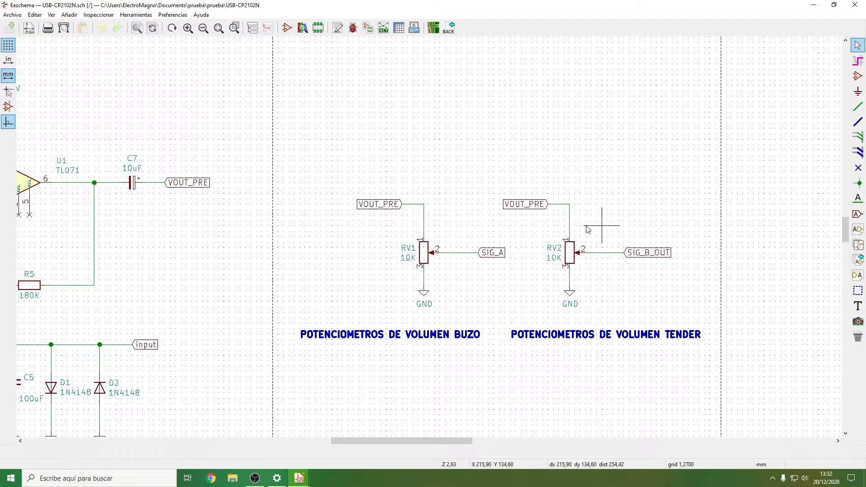
{"action": "scroll", "coordinate": [591, 239], "scroll_direction": "down", "scroll_amount": 3}
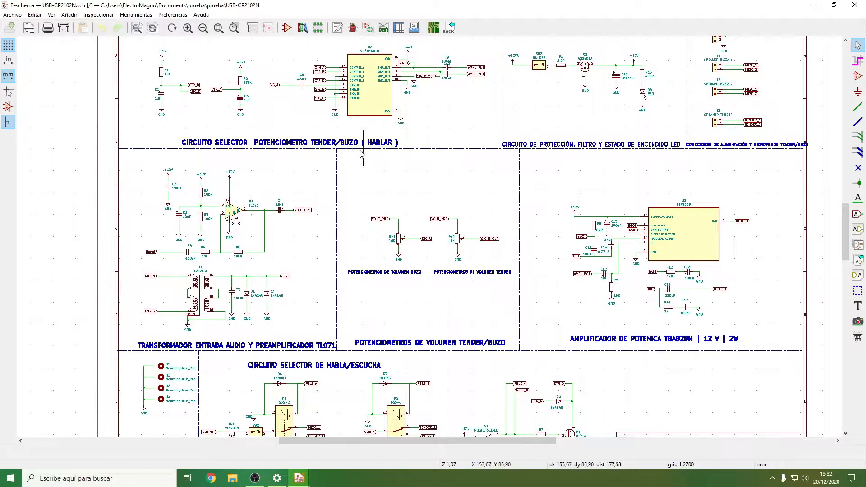
- Examine the talk/listen selector's relays K1 and K2, speaker transformer TR1, speaker switch SW2 and their buzo and tender labels
{"action": "scroll", "coordinate": [269, 176], "scroll_direction": "down", "scroll_amount": 1}
{"action": "scroll", "coordinate": [433, 315], "scroll_direction": "down", "scroll_amount": 4}
{"action": "scroll", "coordinate": [487, 323], "scroll_direction": "up", "scroll_amount": 4}
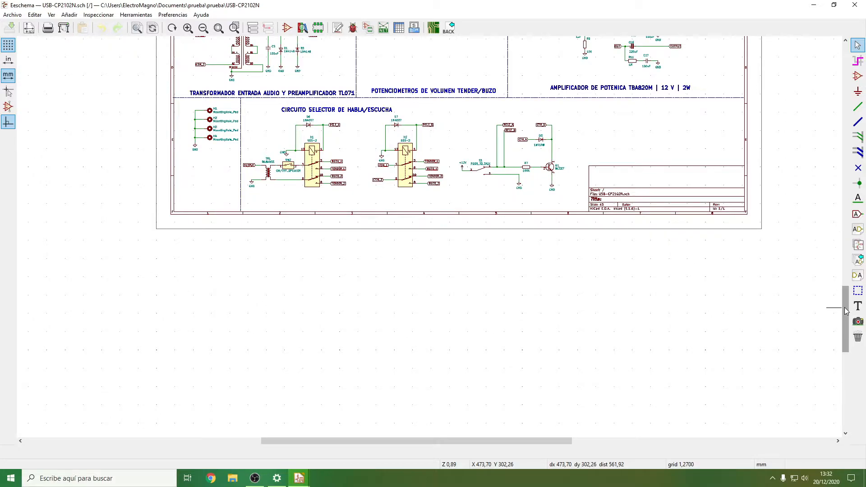
{"action": "scroll", "coordinate": [259, 233], "scroll_direction": "up", "scroll_amount": 4}
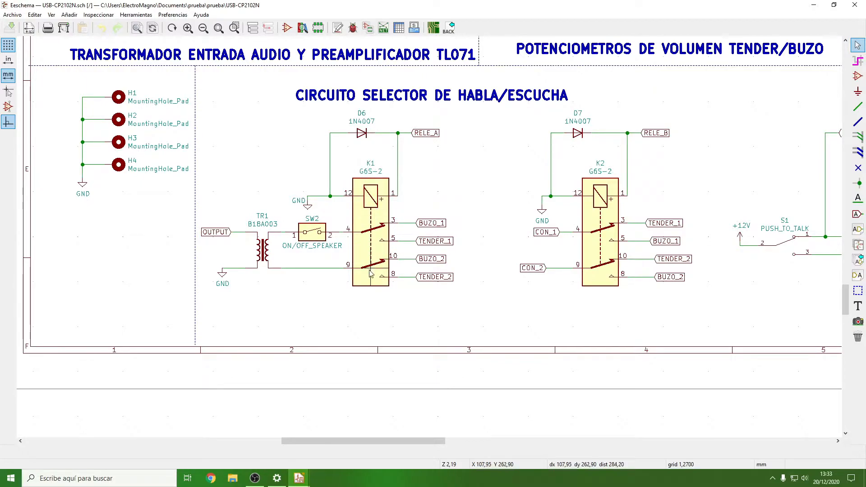
{"action": "scroll", "coordinate": [547, 148], "scroll_direction": "down", "scroll_amount": 1}
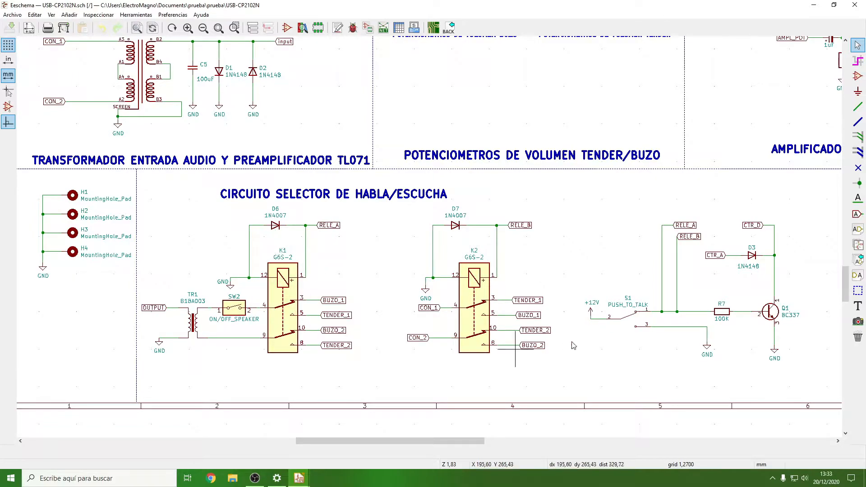
{"action": "scroll", "coordinate": [309, 266], "scroll_direction": "down", "scroll_amount": 1}
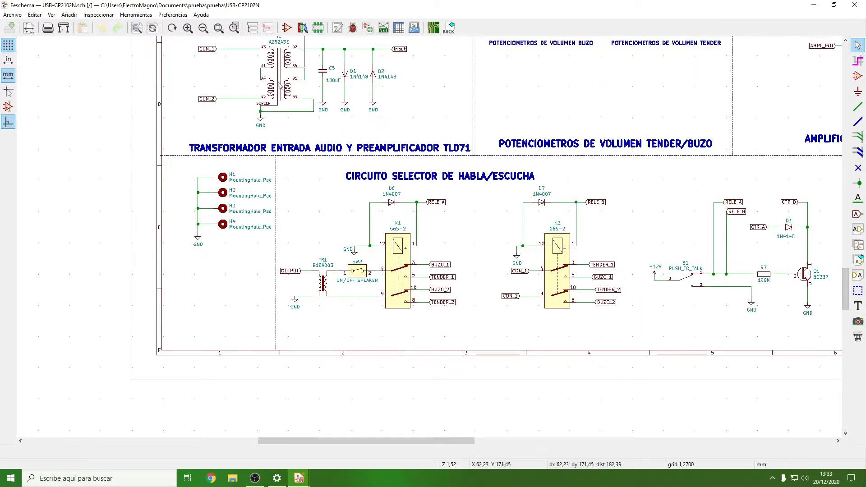
- Examine the grounded mounting holes H1 to H4 and return to the whole schematic sheet
{"action": "scroll", "coordinate": [239, 194], "scroll_direction": "up", "scroll_amount": 1}
{"action": "scroll", "coordinate": [451, 246], "scroll_direction": "up", "scroll_amount": 1}
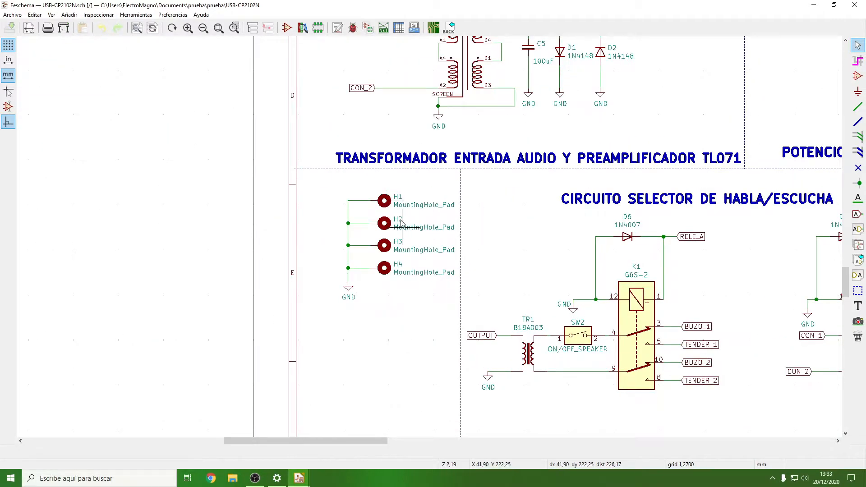
{"action": "scroll", "coordinate": [384, 225], "scroll_direction": "up", "scroll_amount": 1}
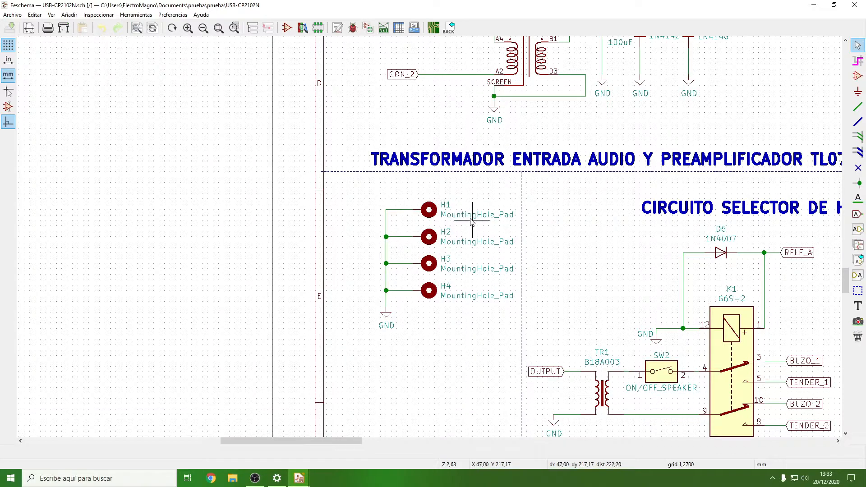
{"action": "left_click", "coordinate": [219, 28]}
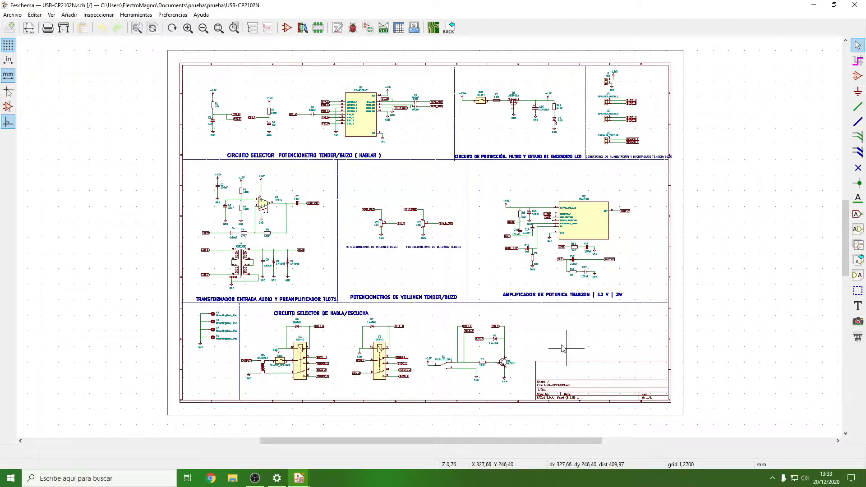
- Check the 12 V, 2 W TBA820M power amplifier block and bring the full sheet back into view
{"action": "scroll", "coordinate": [573, 303], "scroll_direction": "up", "scroll_amount": 2}
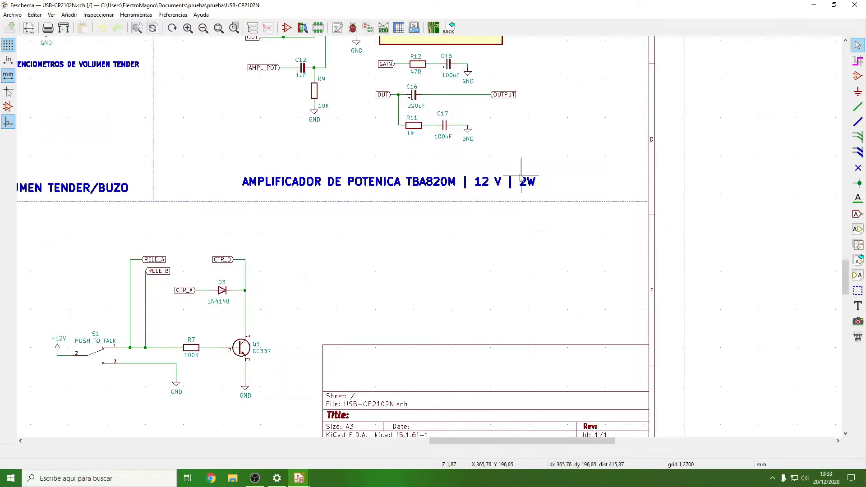
{"action": "scroll", "coordinate": [432, 202], "scroll_direction": "down", "scroll_amount": 1}
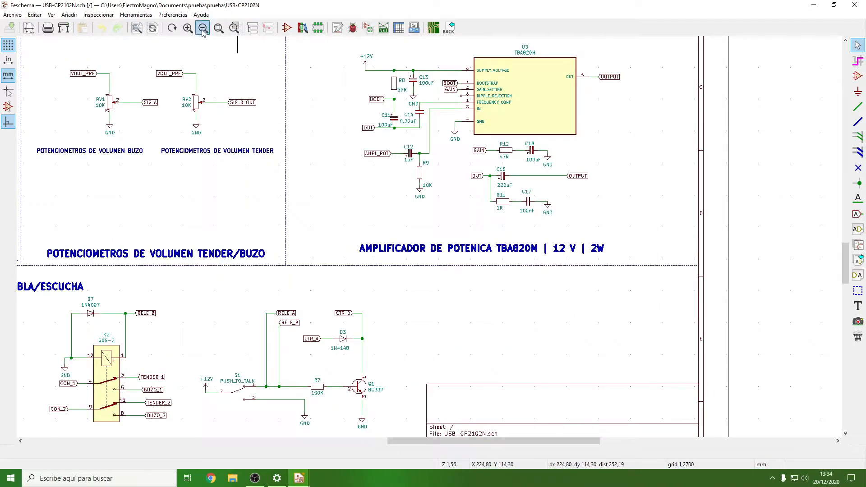
{"action": "left_click", "coordinate": [219, 28]}
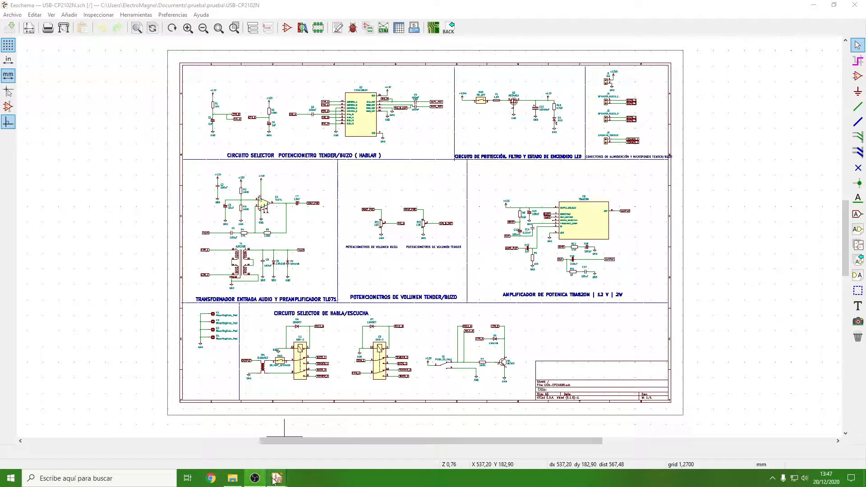
- Switch to the Pcbnew board layout and hide the filled copper zones to expose the tracks
{"action": "mouse_move", "coordinate": [277, 477]}
{"action": "left_click", "coordinate": [311, 443]}
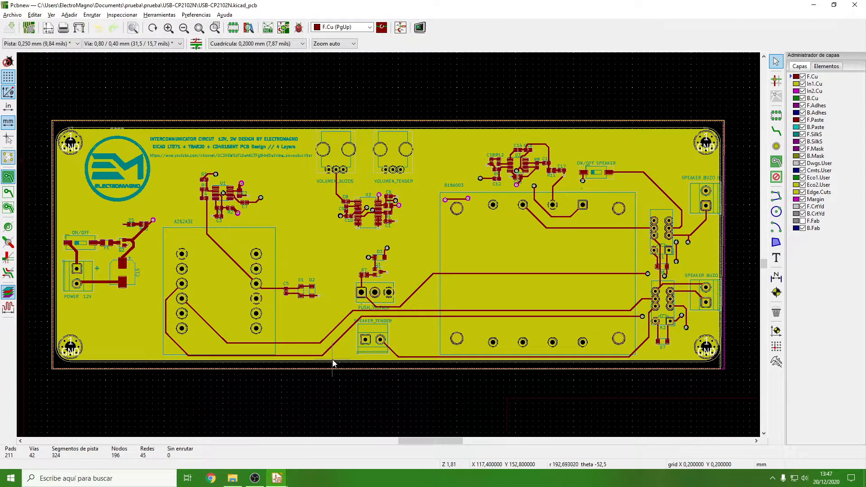
{"action": "left_click", "coordinate": [10, 194]}
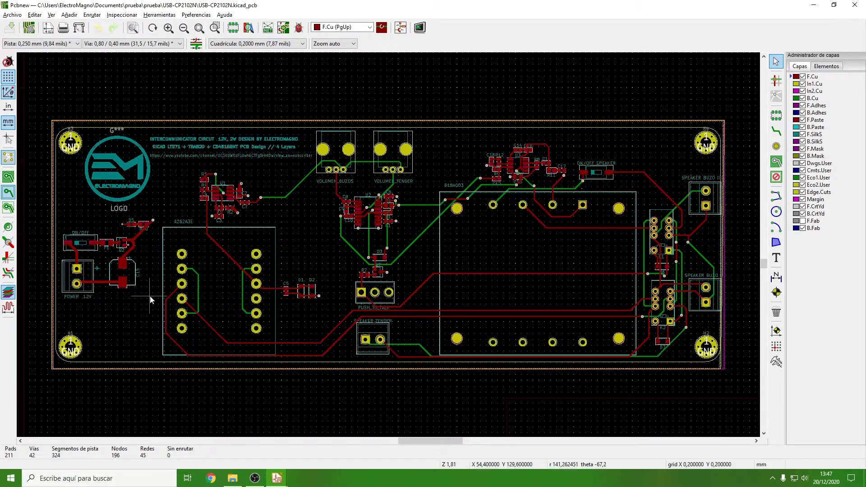
- Examine the board's power input routing from the POWER 12V connector through the ON/OFF switch, F1 and Q2 to C15
{"action": "scroll", "coordinate": [75, 299], "scroll_direction": "up", "scroll_amount": 5}
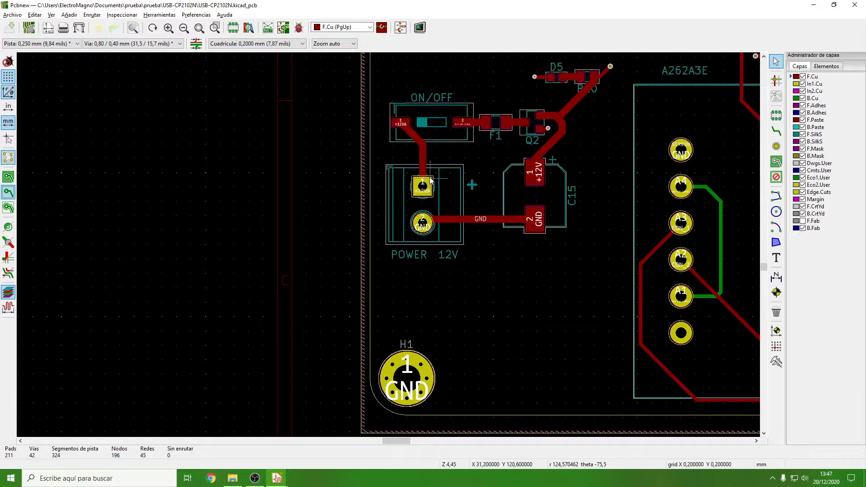
{"action": "scroll", "coordinate": [406, 235], "scroll_direction": "down", "scroll_amount": 5}
{"action": "scroll", "coordinate": [387, 211], "scroll_direction": "up", "scroll_amount": 1}
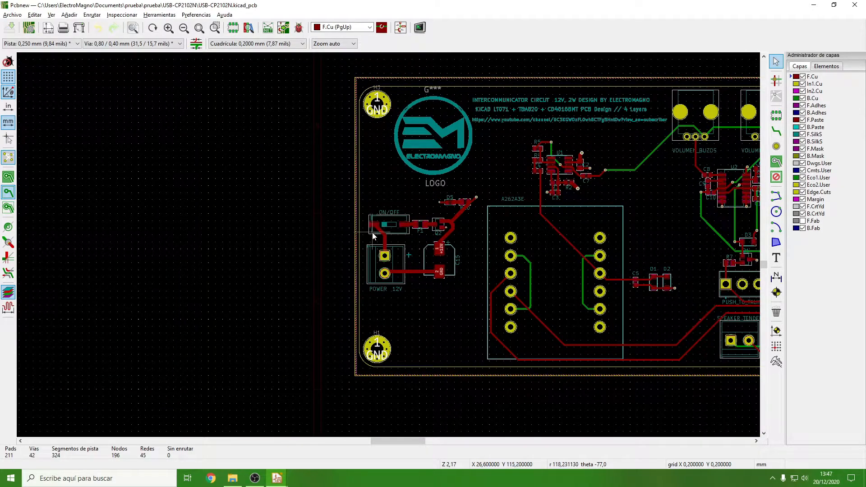
{"action": "scroll", "coordinate": [407, 231], "scroll_direction": "up", "scroll_amount": 5}
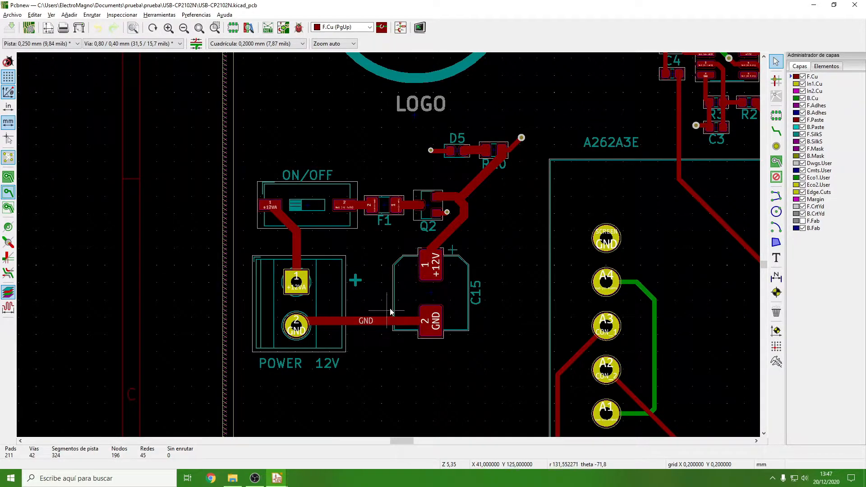
- Examine the ELECTROMAGNO logo and title text on the silkscreen and the placement of the A262A3E footprint
{"action": "scroll", "coordinate": [422, 234], "scroll_direction": "down", "scroll_amount": 3}
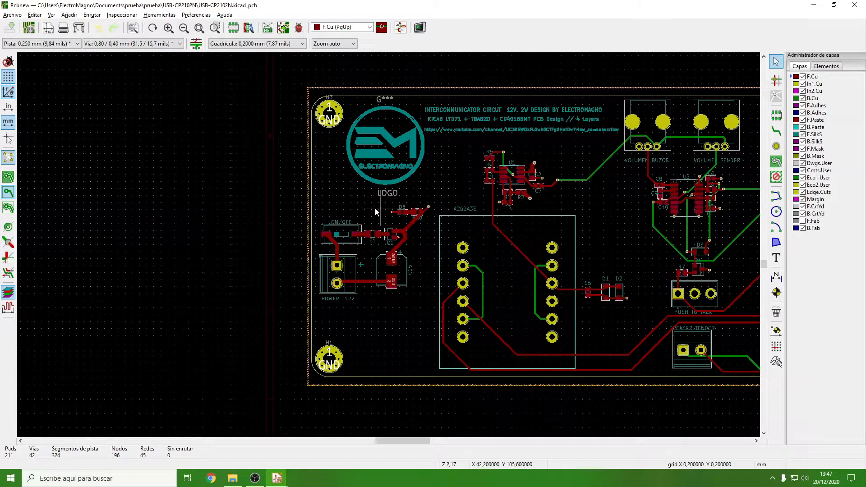
{"action": "scroll", "coordinate": [377, 145], "scroll_direction": "up", "scroll_amount": 3}
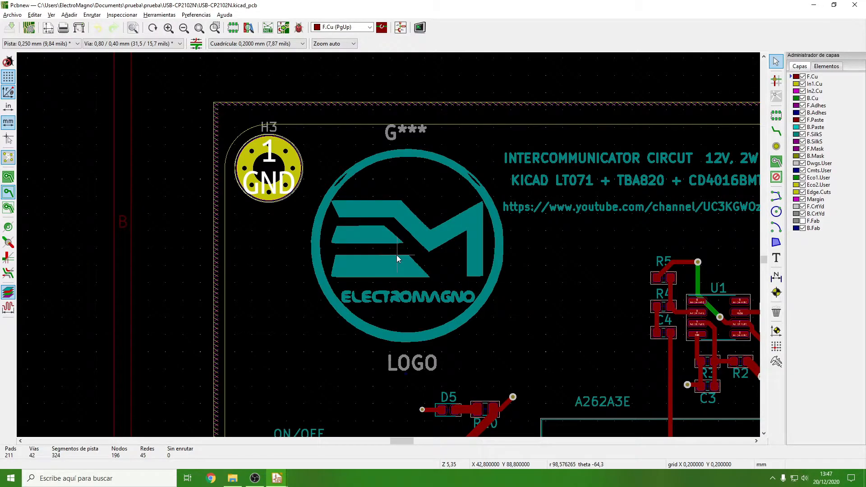
{"action": "scroll", "coordinate": [396, 255], "scroll_direction": "down", "scroll_amount": 3}
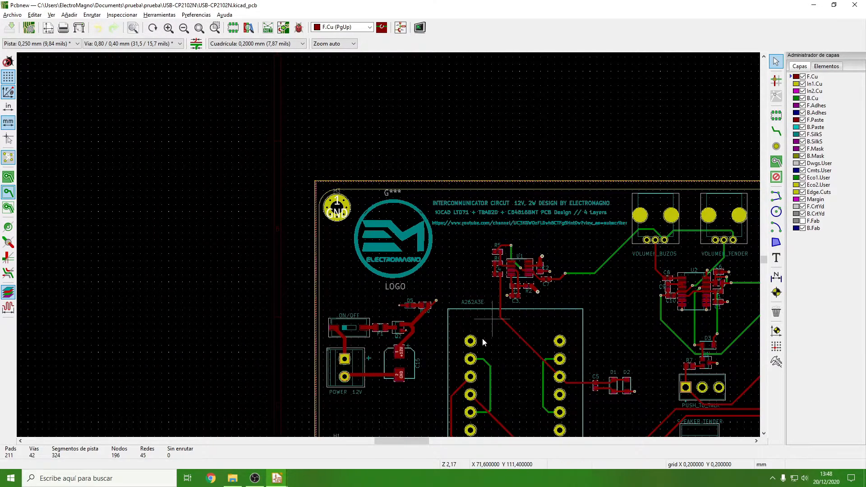
{"action": "scroll", "coordinate": [482, 337], "scroll_direction": "down", "scroll_amount": 3}
{"action": "scroll", "coordinate": [377, 293], "scroll_direction": "up", "scroll_amount": 4}
{"action": "scroll", "coordinate": [377, 293], "scroll_direction": "down", "scroll_amount": 1}
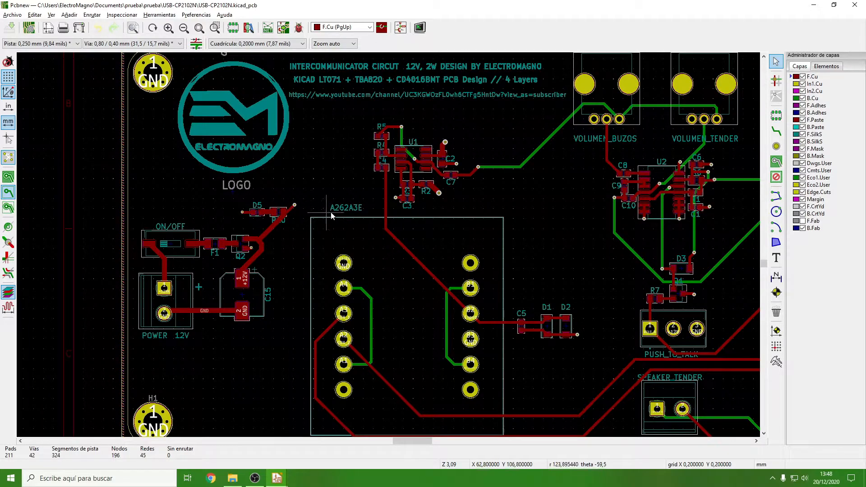
{"action": "scroll", "coordinate": [512, 335], "scroll_direction": "down", "scroll_amount": 1}
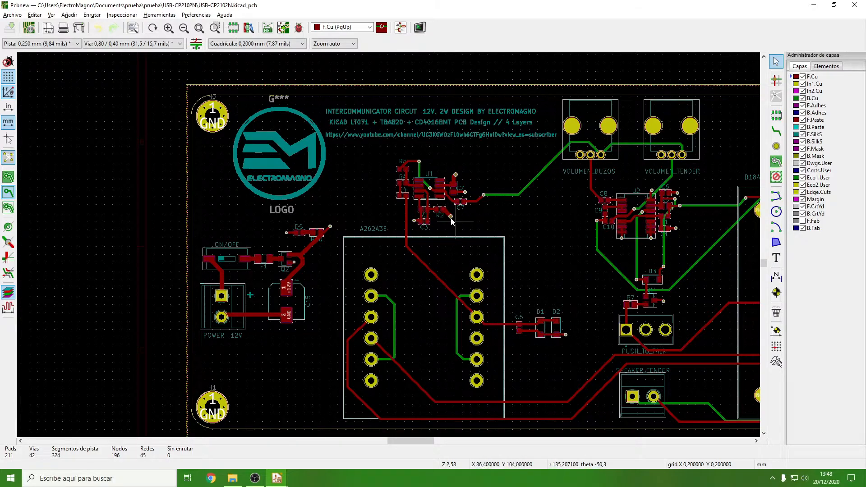
- Examine the preamplifier layout around U1, with its resistors, capacitors and the VOUT_PRE output track
{"action": "scroll", "coordinate": [430, 210], "scroll_direction": "up", "scroll_amount": 3}
{"action": "scroll", "coordinate": [378, 241], "scroll_direction": "up", "scroll_amount": 2}
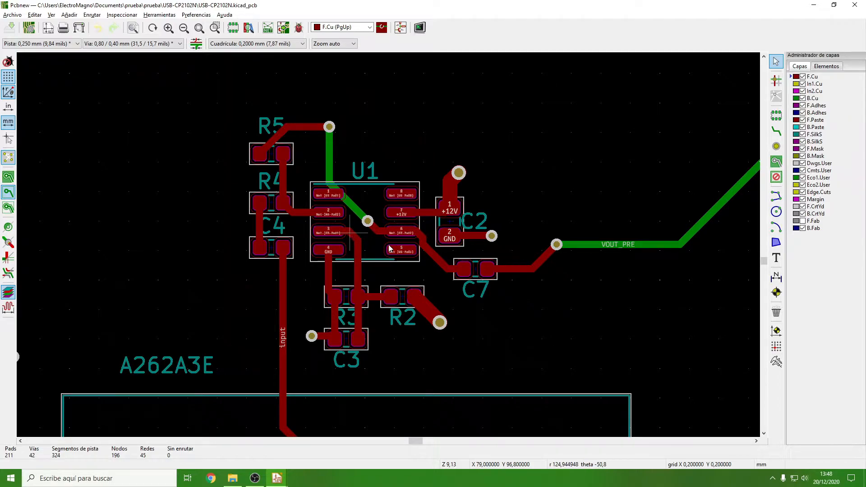
{"action": "scroll", "coordinate": [350, 237], "scroll_direction": "down", "scroll_amount": 5}
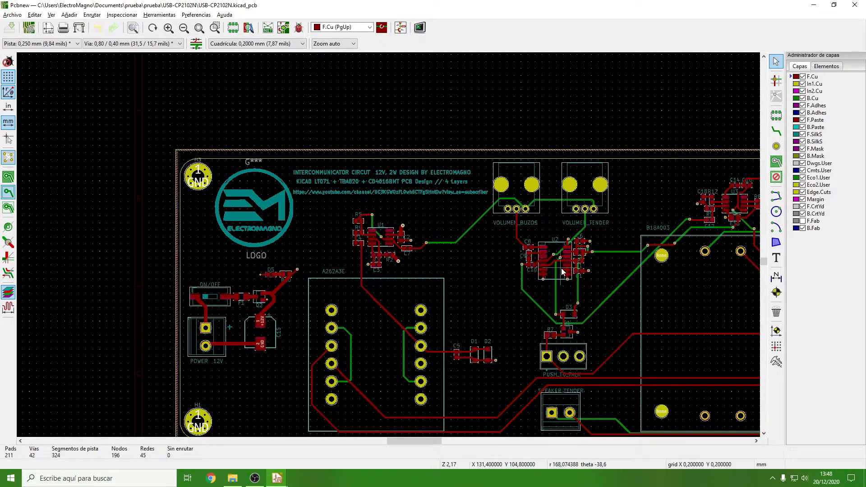
- Inspect the routing between U2, its surrounding capacitors and the VOLUMEN_BUZOS and VOLUMEN_TENDER potentiometers
{"action": "scroll", "coordinate": [562, 271], "scroll_direction": "up", "scroll_amount": 4}
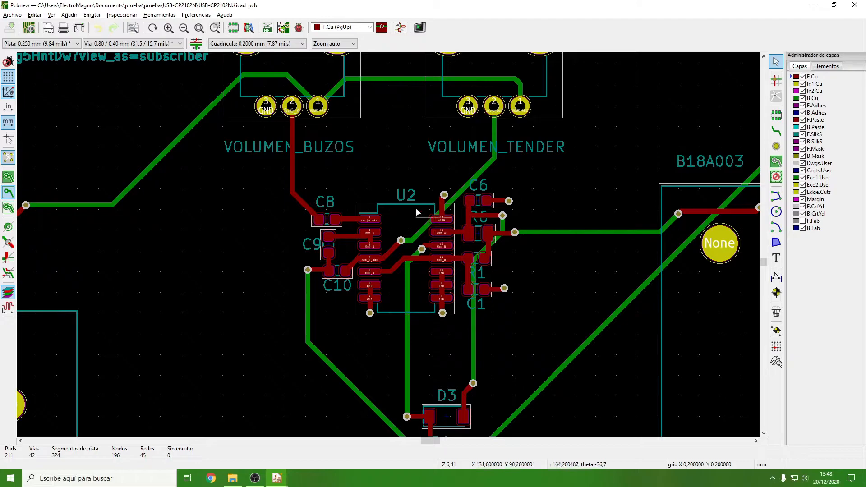
{"action": "scroll", "coordinate": [387, 194], "scroll_direction": "down", "scroll_amount": 1}
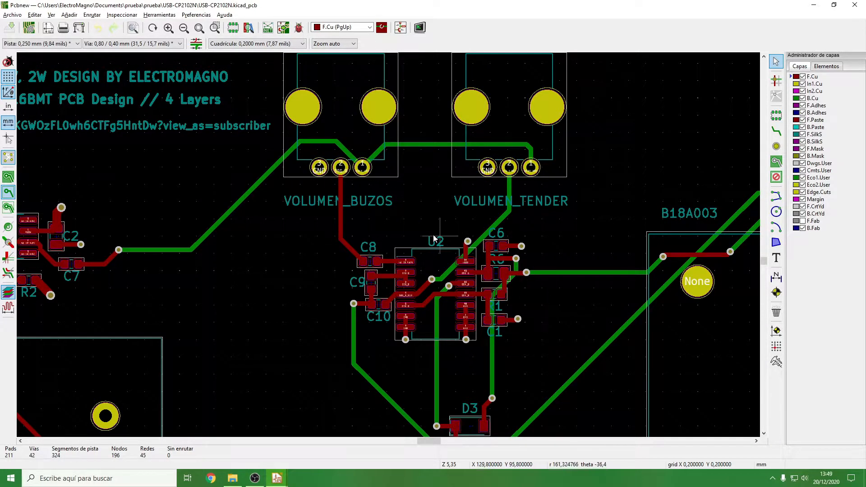
{"action": "scroll", "coordinate": [440, 364], "scroll_direction": "up", "scroll_amount": 1}
- Check the PUSH_TO_TALK connector with R7, Q1 and D3, and the SPEAKER_TENDER connector's tracks
{"action": "scroll", "coordinate": [393, 231], "scroll_direction": "down", "scroll_amount": 3}
{"action": "scroll", "coordinate": [401, 352], "scroll_direction": "up", "scroll_amount": 3}
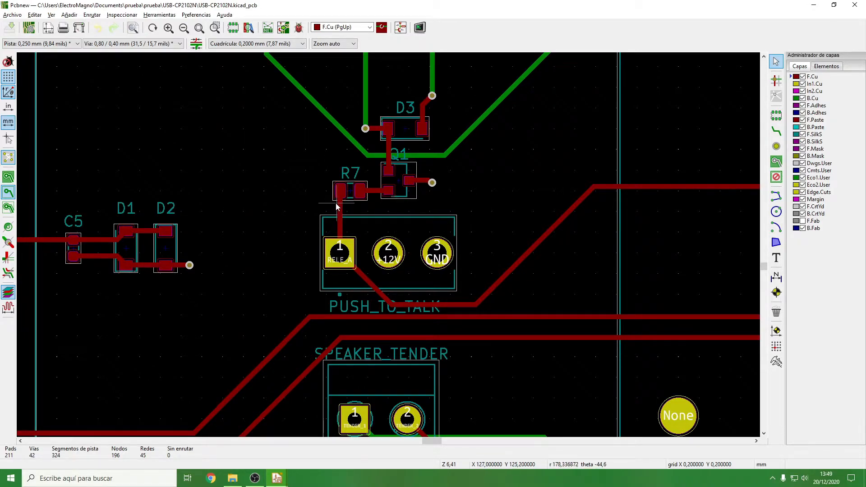
{"action": "scroll", "coordinate": [336, 206], "scroll_direction": "down", "scroll_amount": 3}
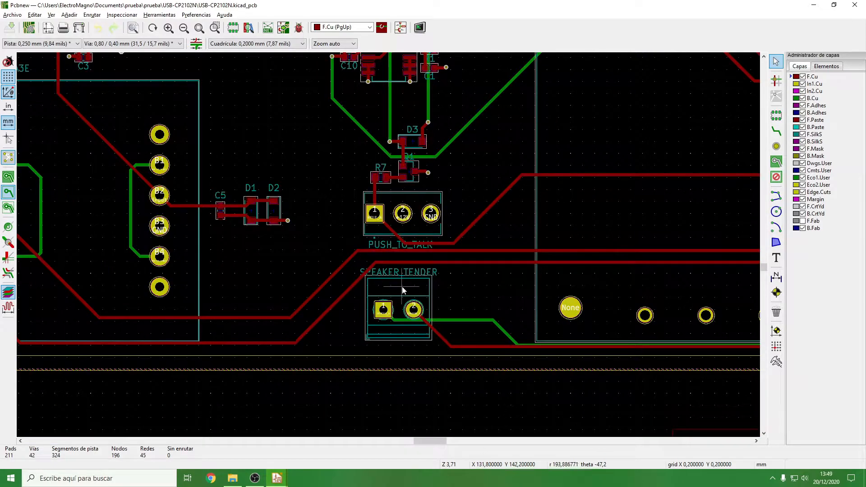
{"action": "scroll", "coordinate": [402, 285], "scroll_direction": "up", "scroll_amount": 5}
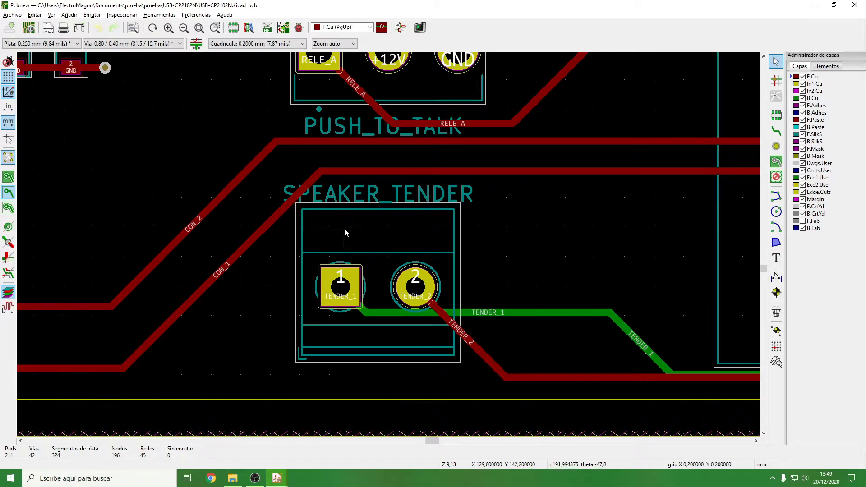
{"action": "scroll", "coordinate": [394, 207], "scroll_direction": "down", "scroll_amount": 7}
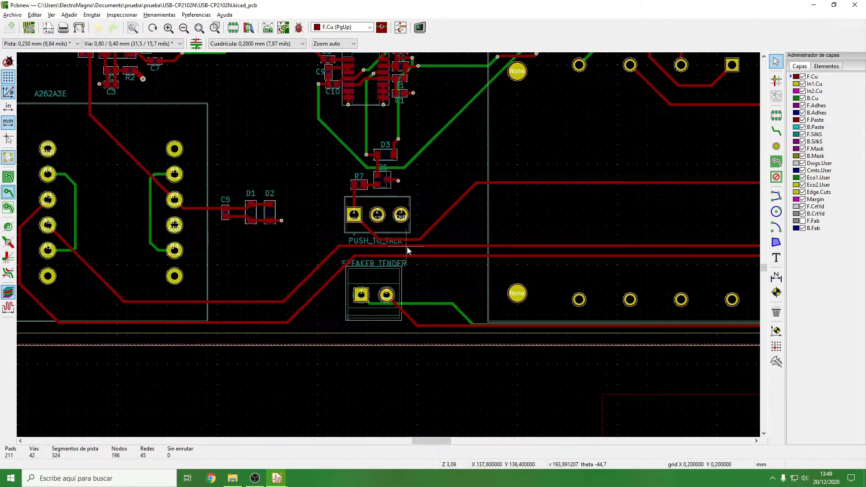
- Examine the power amplifier layout around U3 and its tracks to the B18A003 footprint
{"action": "scroll", "coordinate": [497, 191], "scroll_direction": "up", "scroll_amount": 1}
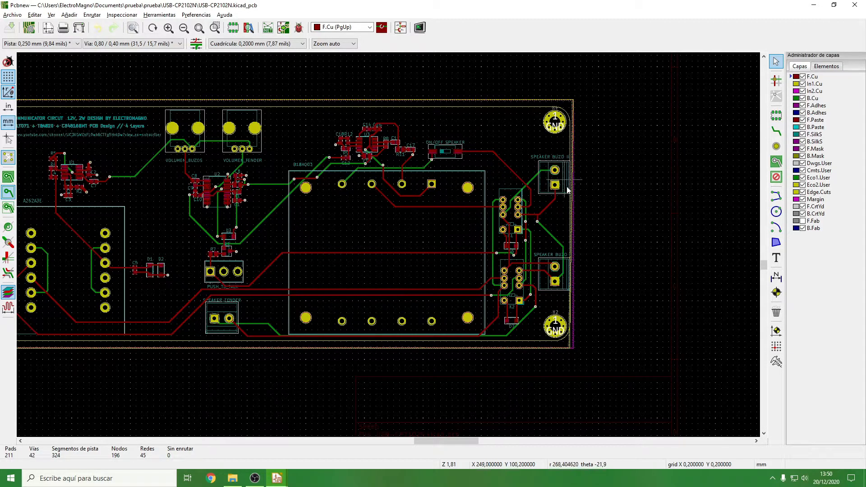
{"action": "scroll", "coordinate": [535, 312], "scroll_direction": "up", "scroll_amount": 1}
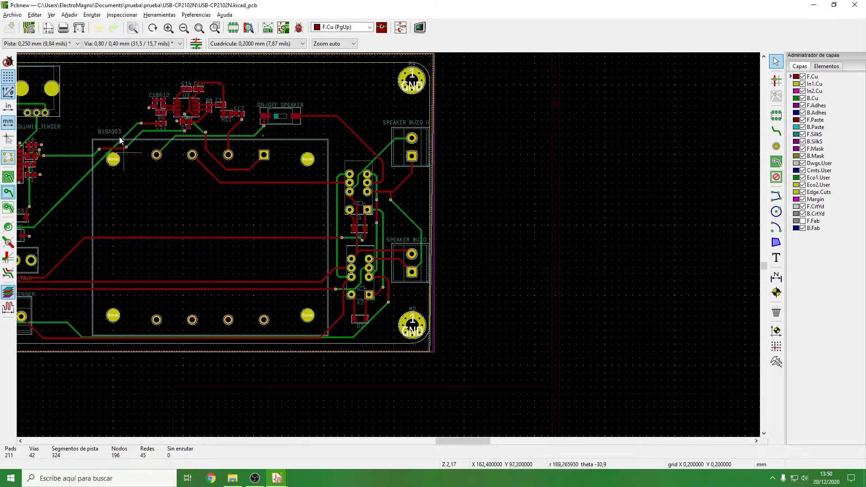
{"action": "scroll", "coordinate": [118, 124], "scroll_direction": "up", "scroll_amount": 3}
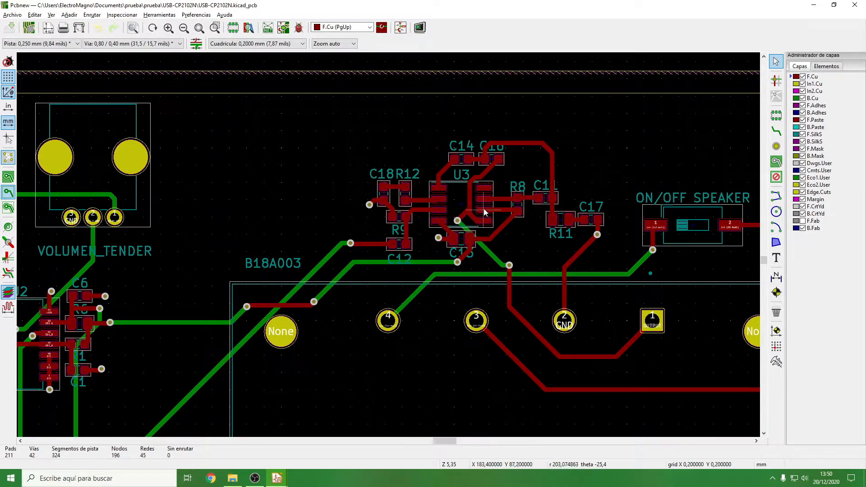
{"action": "scroll", "coordinate": [469, 239], "scroll_direction": "down", "scroll_amount": 3}
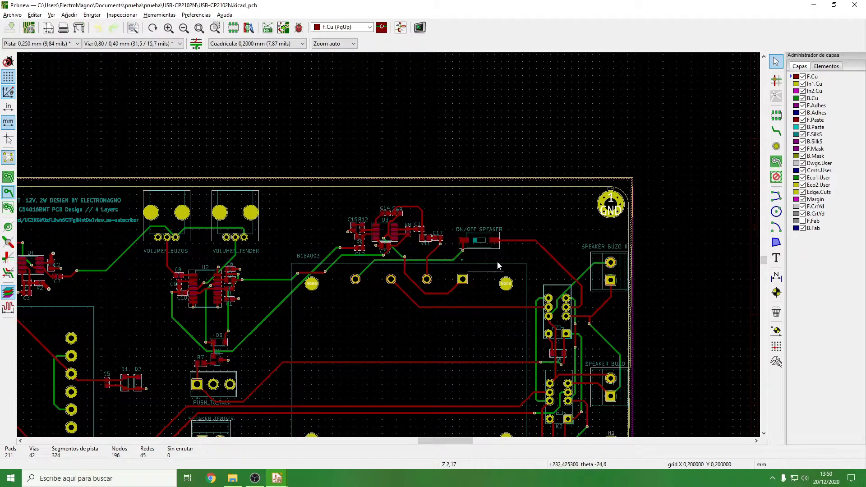
- Trace the routing from the ON/OFF SPEAKER switch through relays K1 and K2 to the SPEAKER BUZO connectors
{"action": "scroll", "coordinate": [527, 241], "scroll_direction": "up", "scroll_amount": 3}
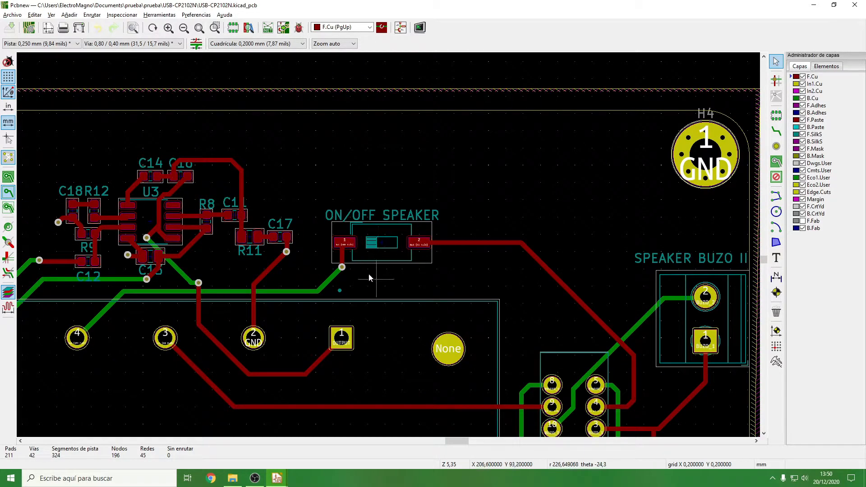
{"action": "scroll", "coordinate": [360, 243], "scroll_direction": "down", "scroll_amount": 3}
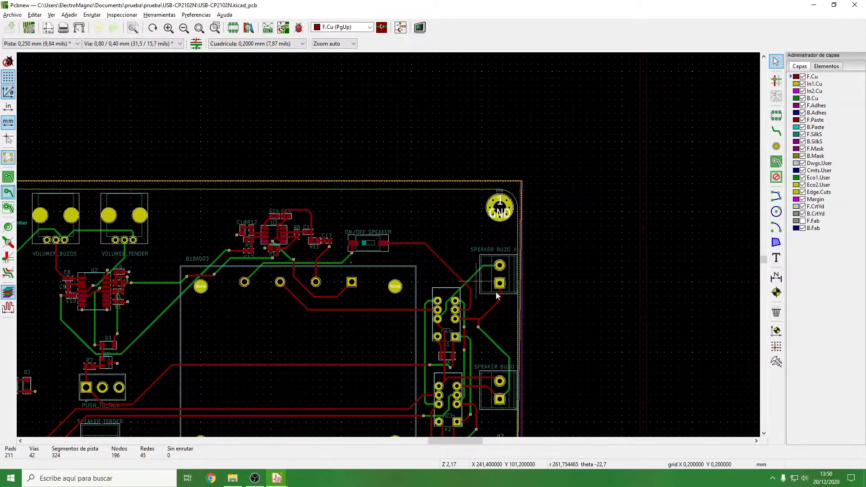
{"action": "scroll", "coordinate": [487, 271], "scroll_direction": "down", "scroll_amount": 2}
{"action": "scroll", "coordinate": [390, 270], "scroll_direction": "up", "scroll_amount": 5}
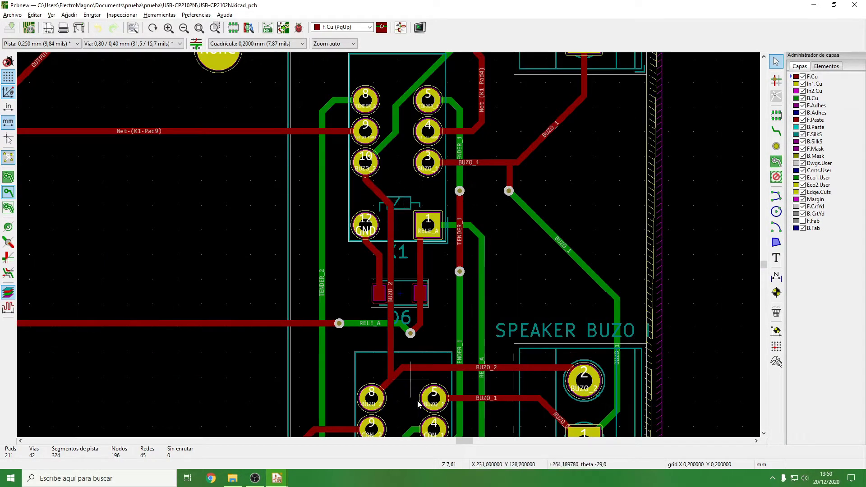
{"action": "scroll", "coordinate": [416, 397], "scroll_direction": "down", "scroll_amount": 5}
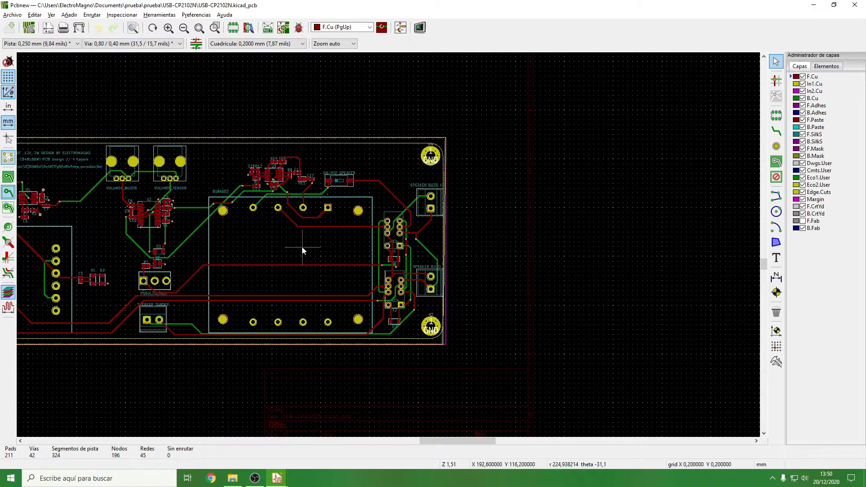
- Review the overall component placement and track routing across the whole board from the power input to the speaker connectors
{"action": "left_click_drag", "start_coordinate": [472, 440], "coordinate": [445, 441]}
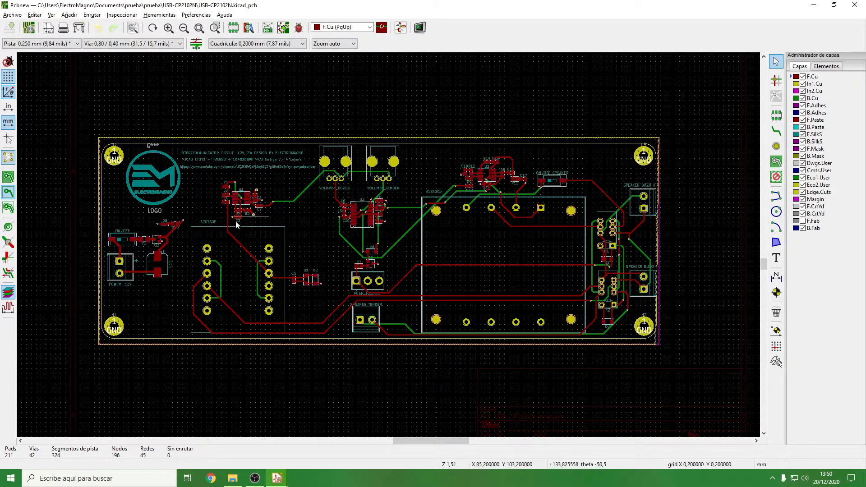
{"action": "scroll", "coordinate": [166, 244], "scroll_direction": "up", "scroll_amount": 1}
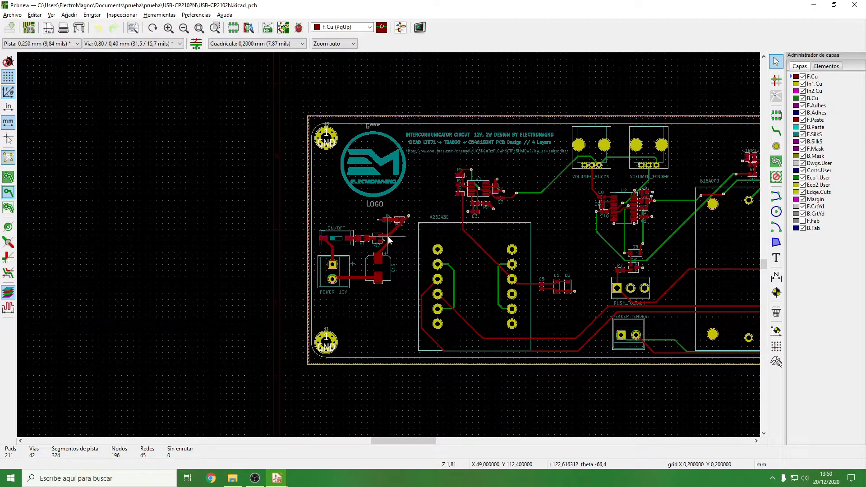
{"action": "scroll", "coordinate": [491, 225], "scroll_direction": "down", "scroll_amount": 1}
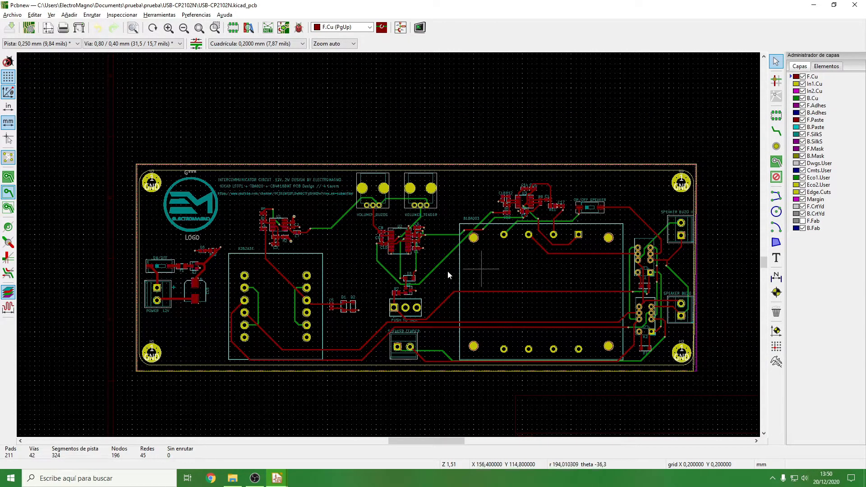
{"action": "scroll", "coordinate": [317, 230], "scroll_direction": "up", "scroll_amount": 1}
{"action": "scroll", "coordinate": [390, 245], "scroll_direction": "up", "scroll_amount": 3}
{"action": "scroll", "coordinate": [464, 218], "scroll_direction": "down", "scroll_amount": 4}
{"action": "scroll", "coordinate": [258, 308], "scroll_direction": "up", "scroll_amount": 2}
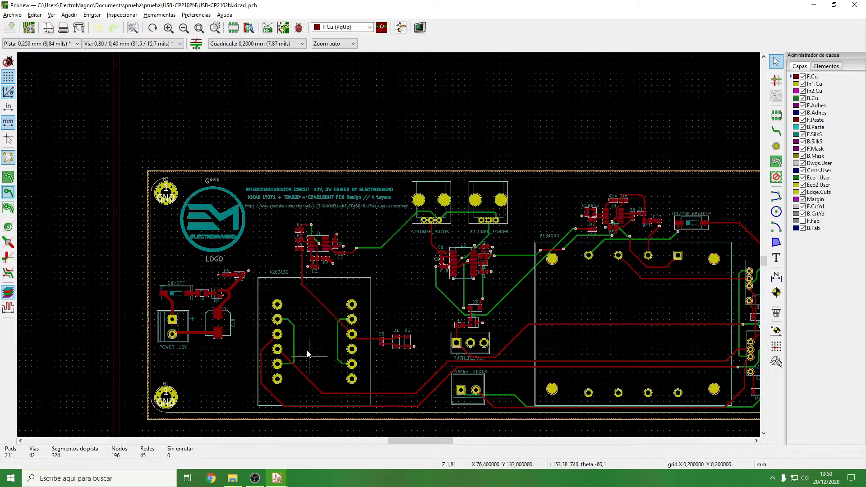
{"action": "scroll", "coordinate": [597, 251], "scroll_direction": "down", "scroll_amount": 1}
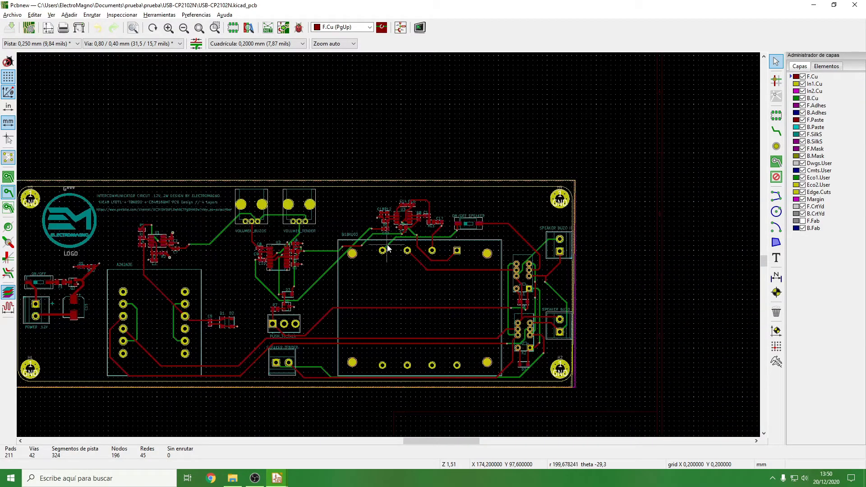
{"action": "scroll", "coordinate": [342, 249], "scroll_direction": "up", "scroll_amount": 1}
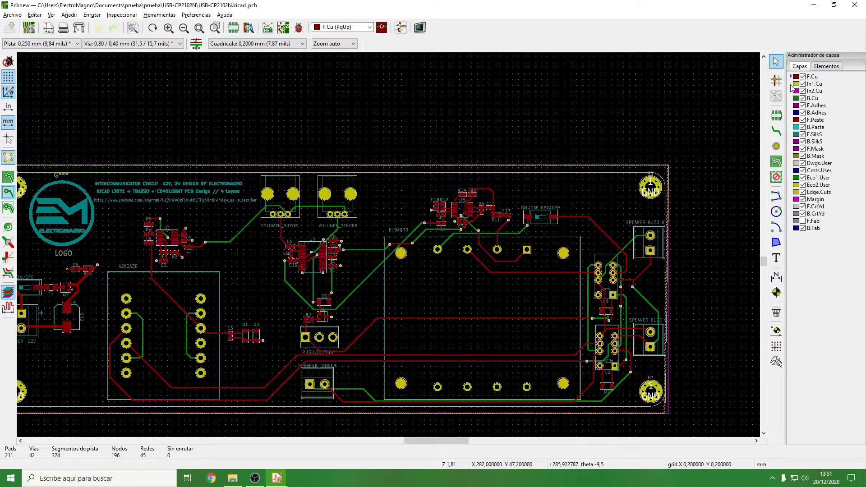
- Make In1.Cu the active layer and show the filled copper zones across the whole board
{"action": "left_click", "coordinate": [792, 86]}
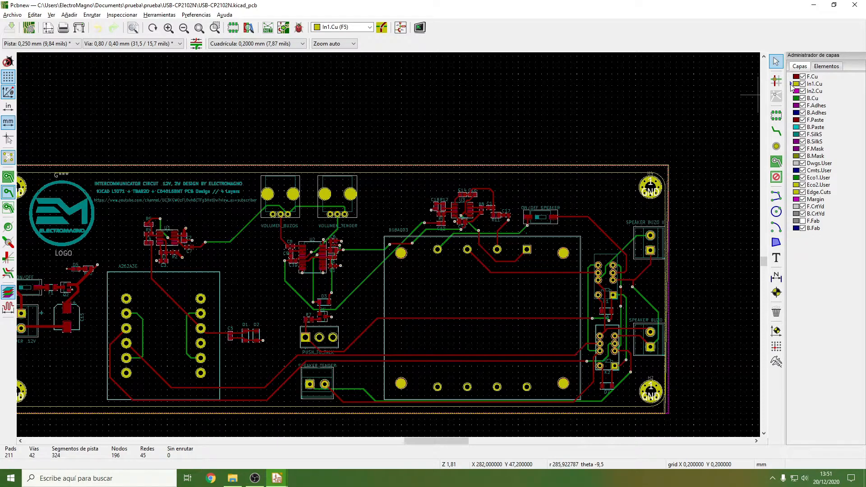
{"action": "left_click_drag", "start_coordinate": [414, 441], "coordinate": [406, 440]}
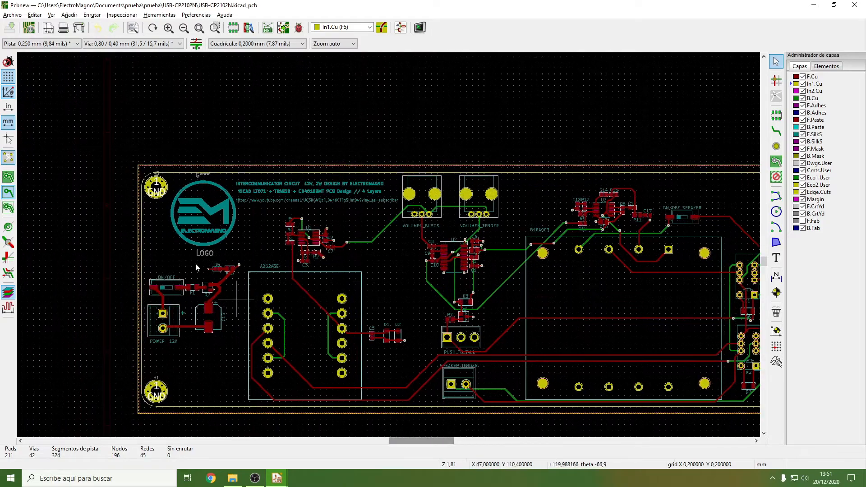
{"action": "left_click", "coordinate": [8, 177]}
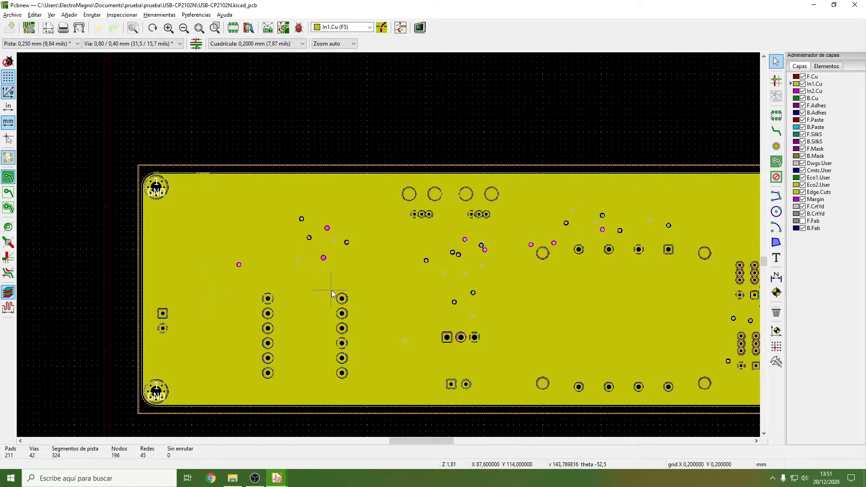
{"action": "mouse_move", "coordinate": [421, 441]}
{"action": "left_mouse_down"}
{"action": "mouse_move", "coordinate": [434, 443]}
{"action": "mouse_move", "coordinate": [426, 442]}
{"action": "left_mouse_up"}
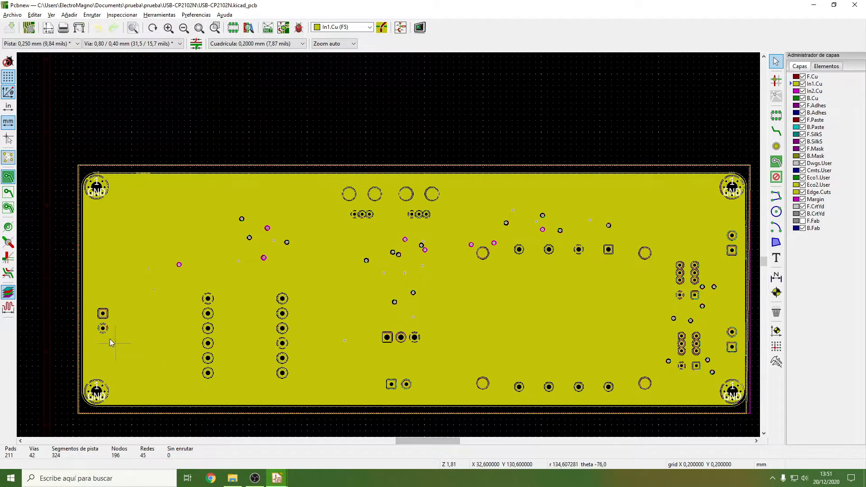
- Examine how the In1.Cu copper plane meets the POWER 12V connector pads and the A262A3E pads
{"action": "scroll", "coordinate": [113, 344], "scroll_direction": "up", "scroll_amount": 8}
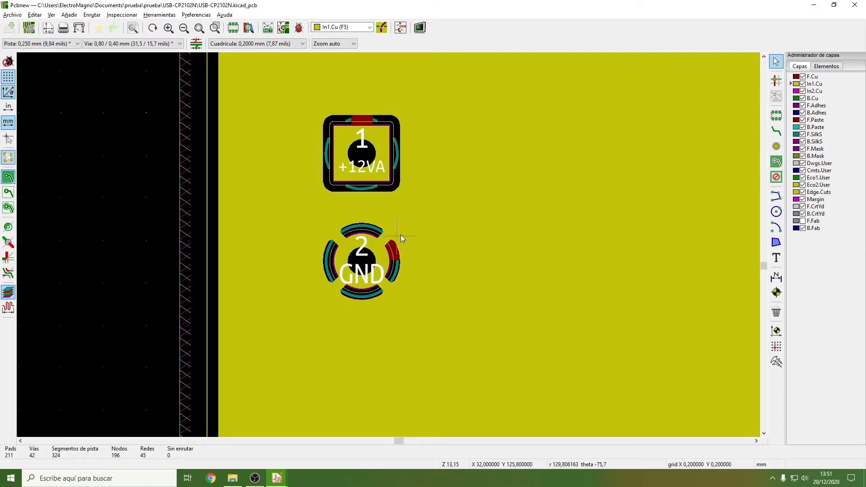
{"action": "scroll", "coordinate": [399, 239], "scroll_direction": "down", "scroll_amount": 4}
{"action": "scroll", "coordinate": [388, 244], "scroll_direction": "up", "scroll_amount": 11}
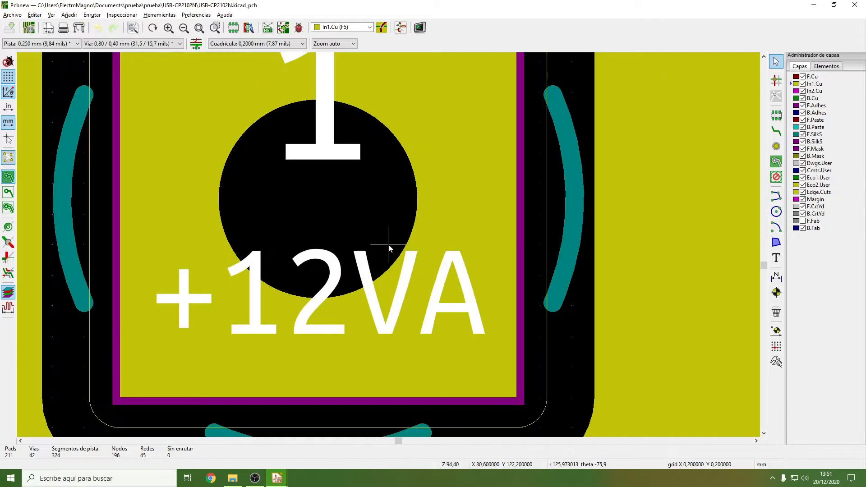
{"action": "scroll", "coordinate": [389, 244], "scroll_direction": "down", "scroll_amount": 20}
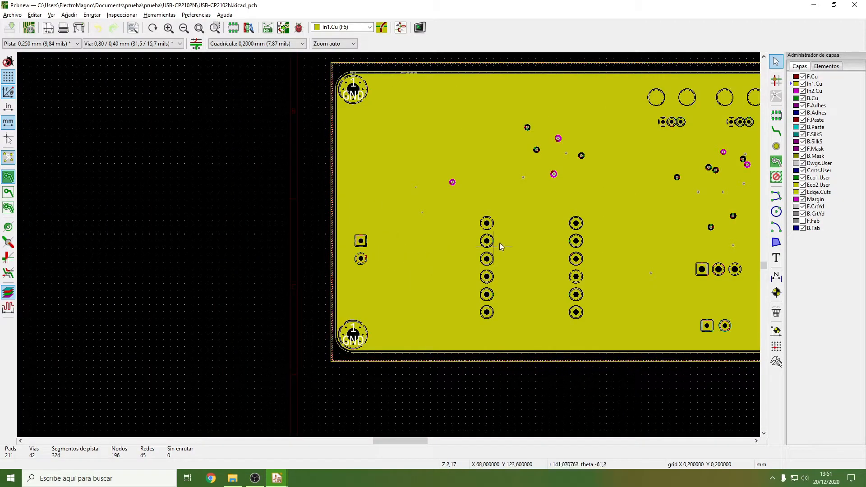
{"action": "scroll", "coordinate": [499, 243], "scroll_direction": "up", "scroll_amount": 5}
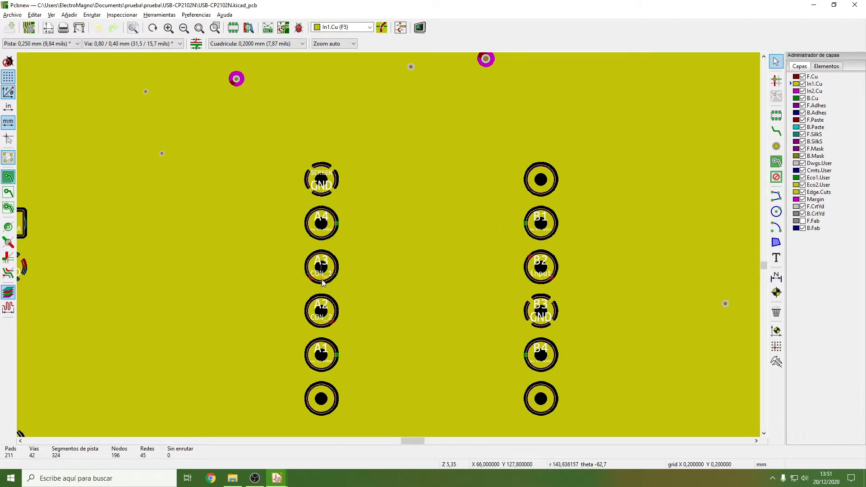
- Make In2.Cu the active layer and show its filled copper plane across the whole board
{"action": "scroll", "coordinate": [388, 244], "scroll_direction": "down", "scroll_amount": 5}
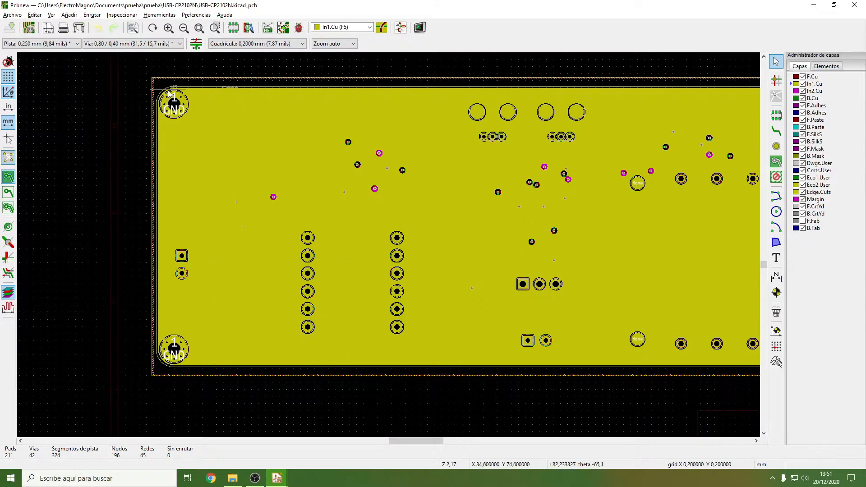
{"action": "left_click", "coordinate": [199, 27]}
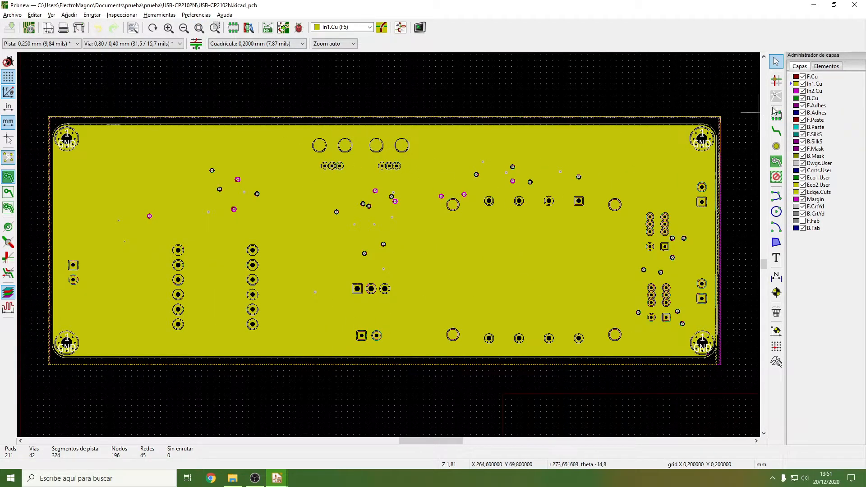
{"action": "left_click", "coordinate": [793, 91]}
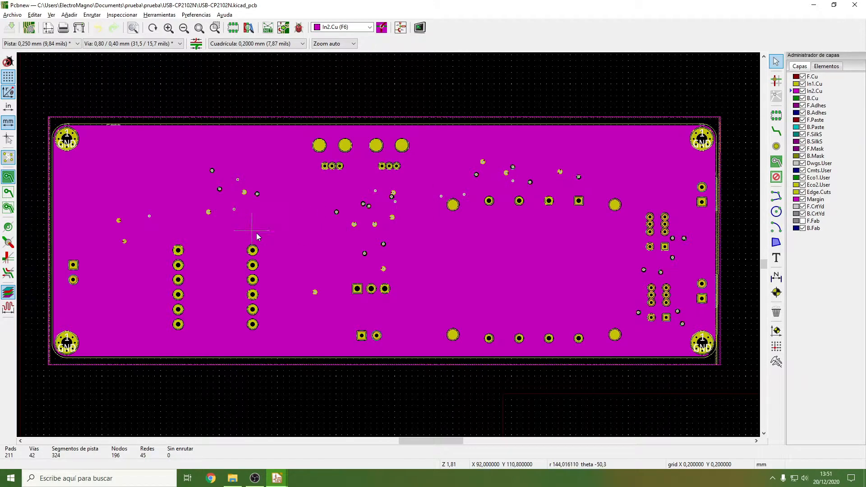
- Examine how the In2.Cu plane meets the PUSH_TO_TALK pads and the surrounding vias
{"action": "scroll", "coordinate": [251, 232], "scroll_direction": "up", "scroll_amount": 5}
{"action": "scroll", "coordinate": [513, 189], "scroll_direction": "down", "scroll_amount": 3}
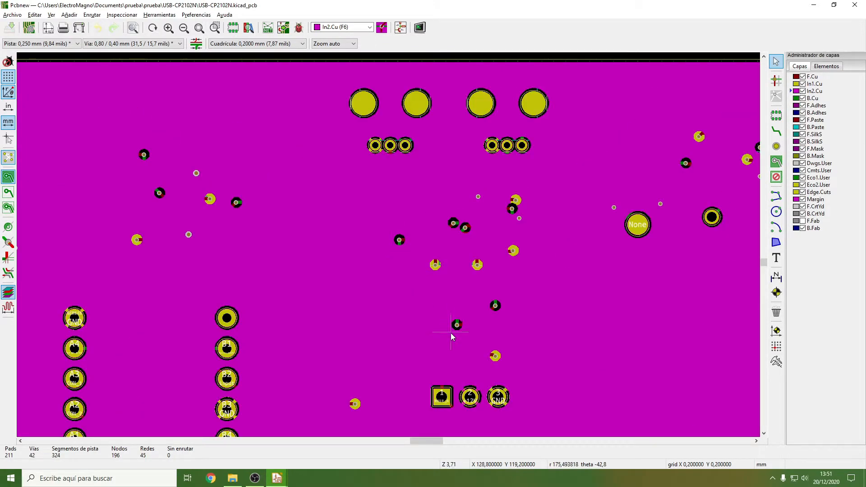
{"action": "scroll", "coordinate": [483, 361], "scroll_direction": "up", "scroll_amount": 3}
{"action": "scroll", "coordinate": [397, 241], "scroll_direction": "down", "scroll_amount": 1}
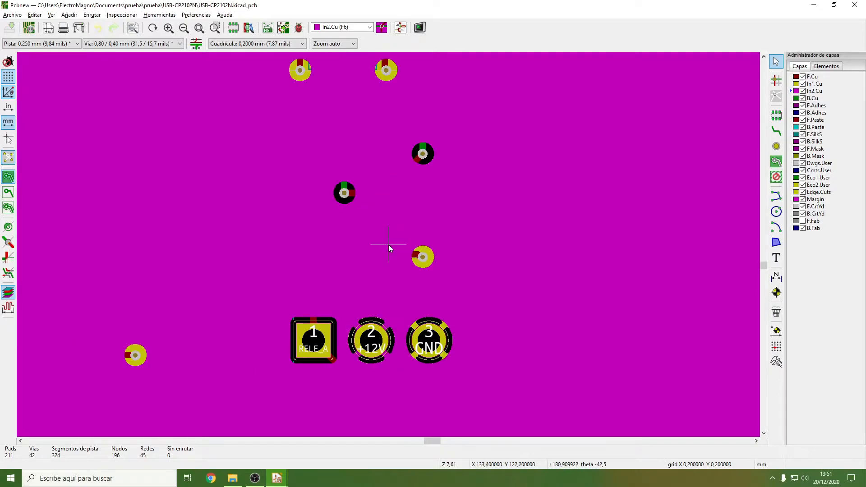
{"action": "scroll", "coordinate": [339, 332], "scroll_direction": "down", "scroll_amount": 2}
{"action": "scroll", "coordinate": [360, 363], "scroll_direction": "down", "scroll_amount": 1}
{"action": "scroll", "coordinate": [386, 244], "scroll_direction": "down", "scroll_amount": 2}
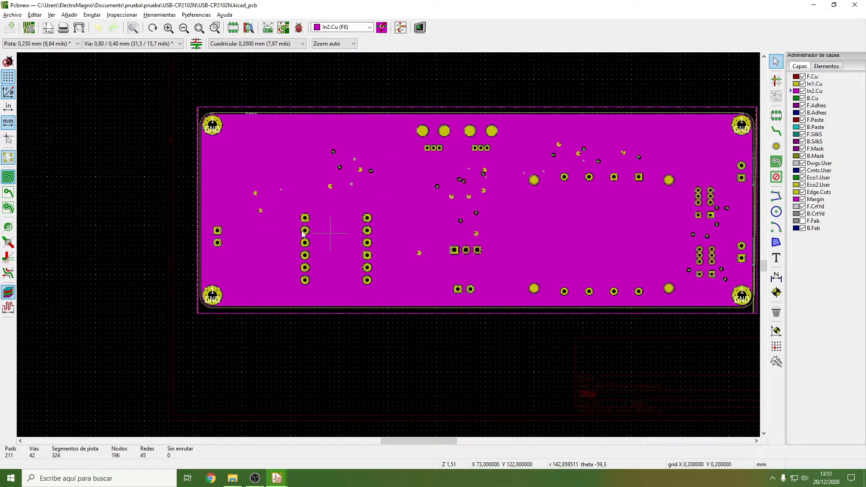
- Examine the +12V via's connection to the In2.Cu plane and compare it with the isolated vias above the A262A3E footprint
{"action": "scroll", "coordinate": [388, 246], "scroll_direction": "up", "scroll_amount": 5}
{"action": "scroll", "coordinate": [387, 251], "scroll_direction": "up", "scroll_amount": 4}
{"action": "scroll", "coordinate": [389, 246], "scroll_direction": "down", "scroll_amount": 1}
{"action": "scroll", "coordinate": [389, 243], "scroll_direction": "down", "scroll_amount": 4}
{"action": "scroll", "coordinate": [514, 176], "scroll_direction": "up", "scroll_amount": 5}
{"action": "scroll", "coordinate": [388, 246], "scroll_direction": "up", "scroll_amount": 1}
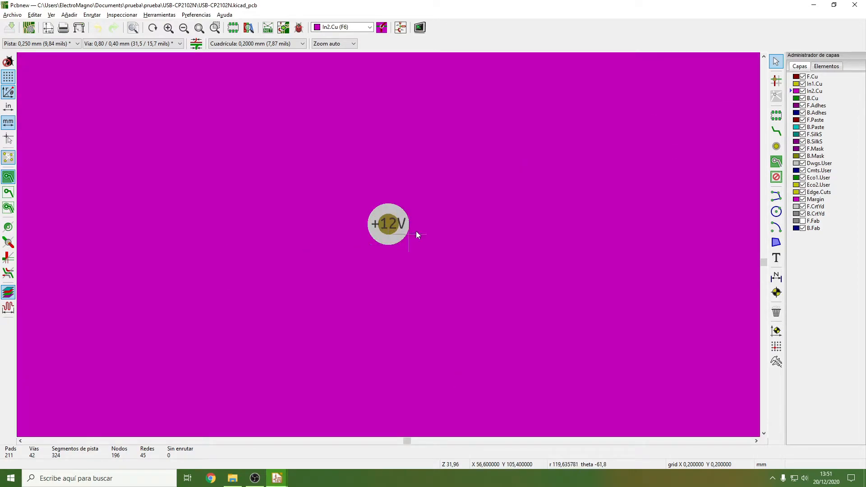
{"action": "scroll", "coordinate": [389, 247], "scroll_direction": "down", "scroll_amount": 2}
{"action": "scroll", "coordinate": [389, 247], "scroll_direction": "down", "scroll_amount": 8}
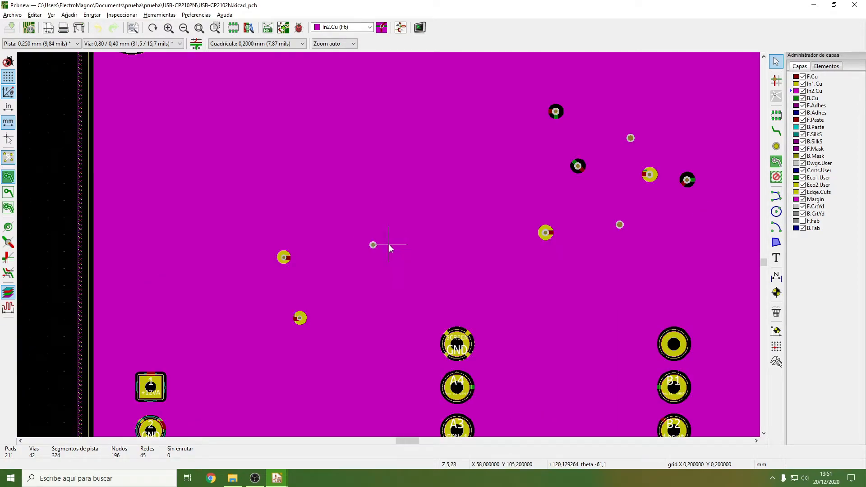
{"action": "scroll", "coordinate": [401, 249], "scroll_direction": "up", "scroll_amount": 4}
{"action": "scroll", "coordinate": [396, 248], "scroll_direction": "up", "scroll_amount": 4}
{"action": "scroll", "coordinate": [379, 254], "scroll_direction": "down", "scroll_amount": 5}
{"action": "scroll", "coordinate": [388, 246], "scroll_direction": "up", "scroll_amount": 1}
{"action": "scroll", "coordinate": [390, 247], "scroll_direction": "down", "scroll_amount": 4}
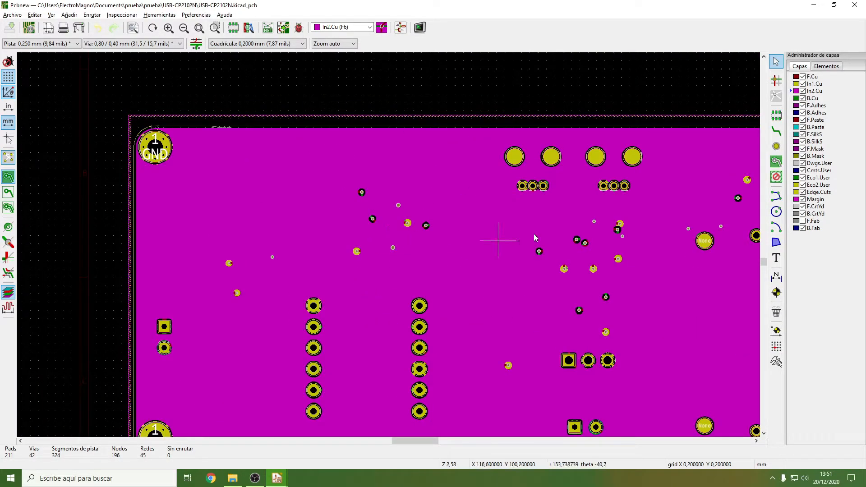
- Hide the filled copper zones to compare the whole board's tracks with the planes, and show the fills again
{"action": "left_click", "coordinate": [199, 28]}
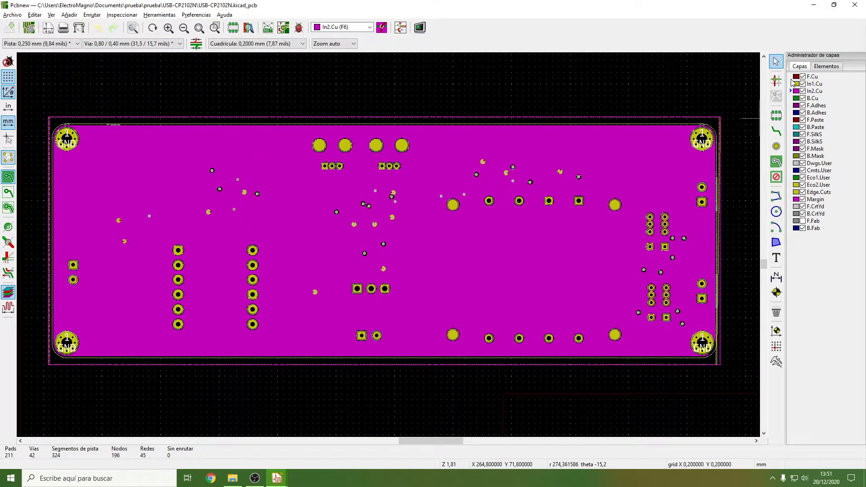
{"action": "left_click", "coordinate": [10, 193]}
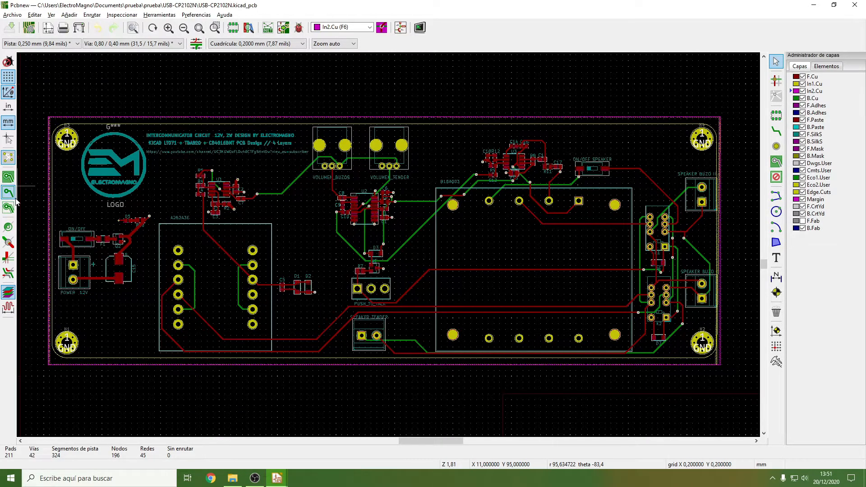
{"action": "left_click", "coordinate": [8, 178]}
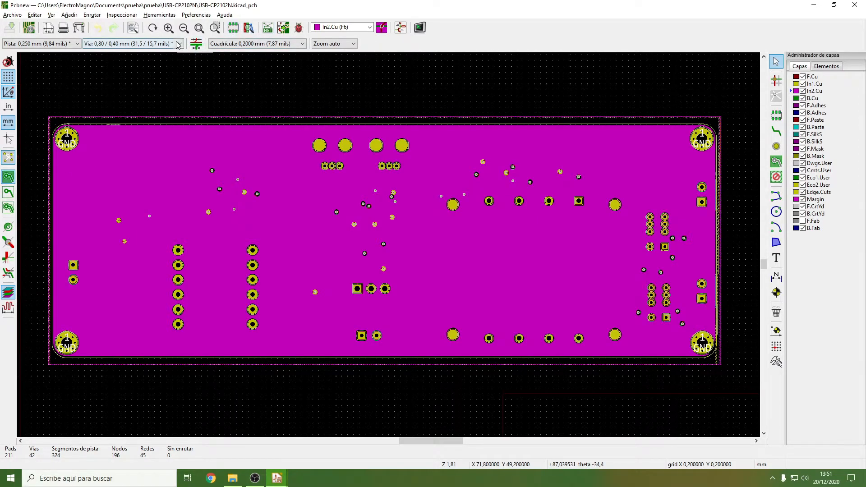
- Open the 3D view of the board and inspect the assembled components from the front
{"action": "key", "text": "alt+3"}
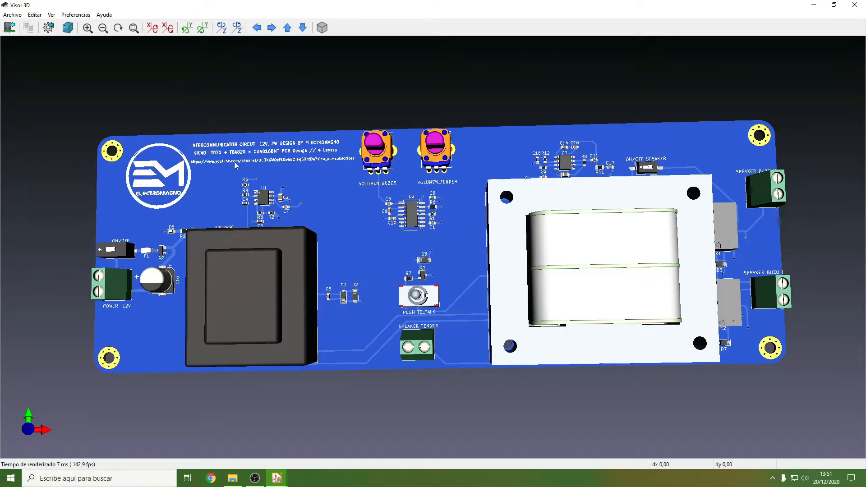
{"action": "left_click_drag", "start_coordinate": [303, 232], "coordinate": [335, 229]}
{"action": "left_click_drag", "start_coordinate": [712, 137], "coordinate": [676, 140]}
{"action": "left_click_drag", "start_coordinate": [440, 166], "coordinate": [433, 167]}
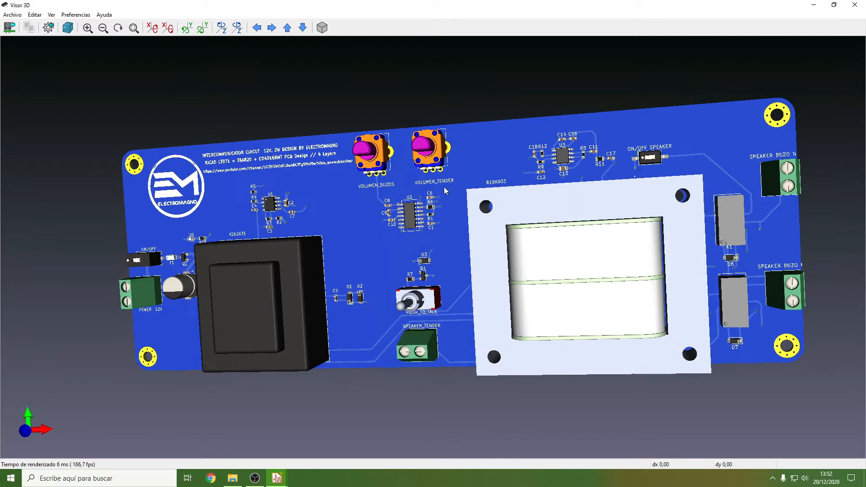
- Look through the 3D viewer's colour options for silkscreen, solder mask, copper finish and board body, leaving them as they are
{"action": "left_click", "coordinate": [76, 15]}
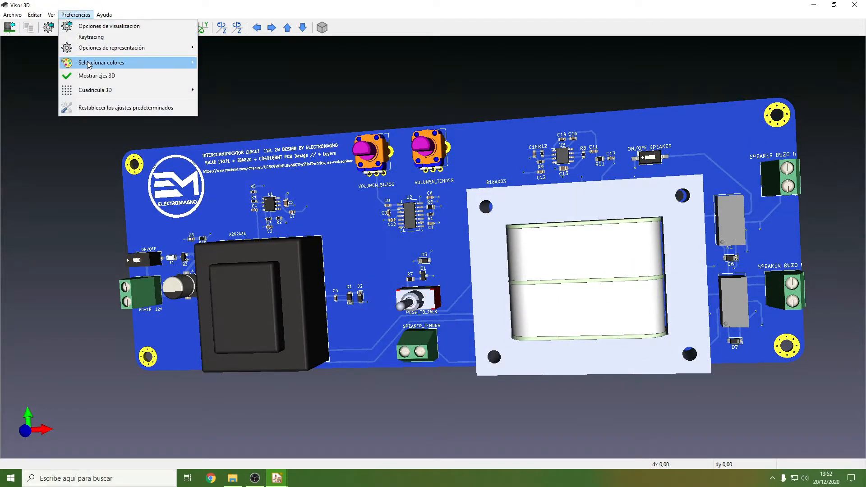
{"action": "mouse_move", "coordinate": [99, 62]}
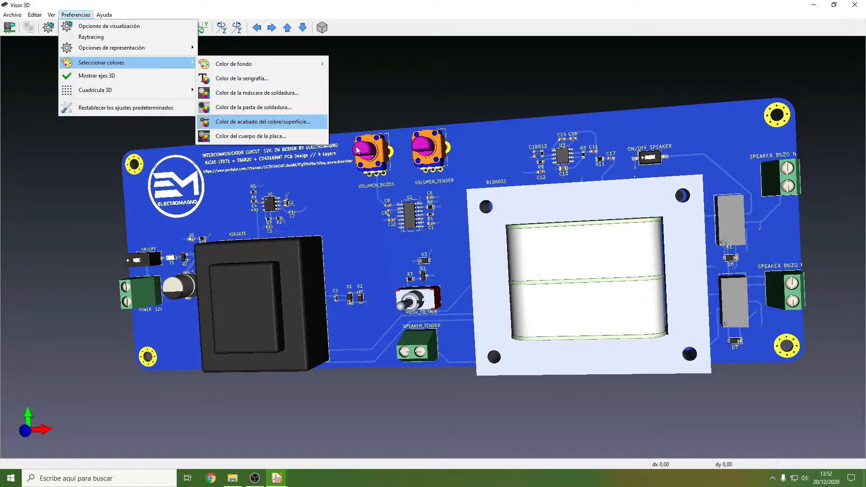
{"action": "left_click_drag", "start_coordinate": [521, 152], "coordinate": [546, 145]}
{"action": "left_click_drag", "start_coordinate": [487, 155], "coordinate": [293, 309]}
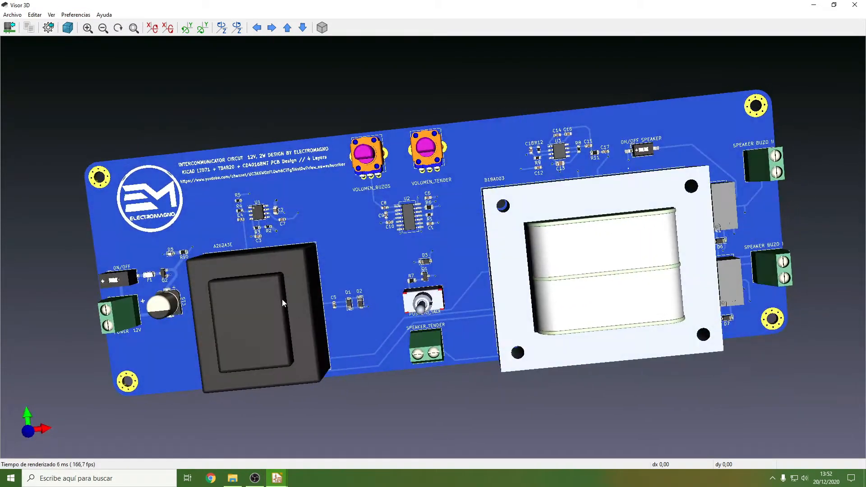
- Examine the 3D power input area with the POWER 12V connector, ON/OFF switch, logo and A262A3E transformer
{"action": "scroll", "coordinate": [203, 205], "scroll_direction": "up", "scroll_amount": 3}
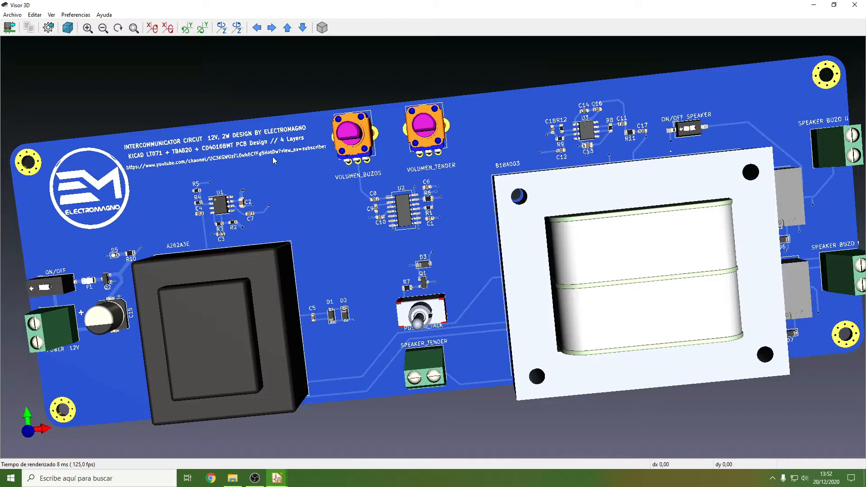
{"action": "left_click_drag", "start_coordinate": [177, 255], "coordinate": [198, 253]}
{"action": "scroll", "coordinate": [196, 257], "scroll_direction": "down", "scroll_amount": 2, "text": "ctrl"}
{"action": "scroll", "coordinate": [196, 256], "scroll_direction": "up", "scroll_amount": 6, "text": "ctrl"}
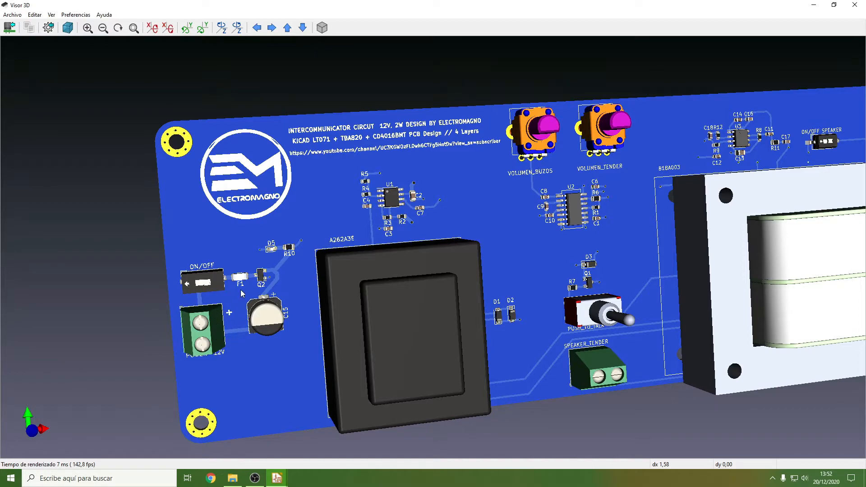
{"action": "scroll", "coordinate": [366, 249], "scroll_direction": "down", "scroll_amount": 2, "text": "ctrl"}
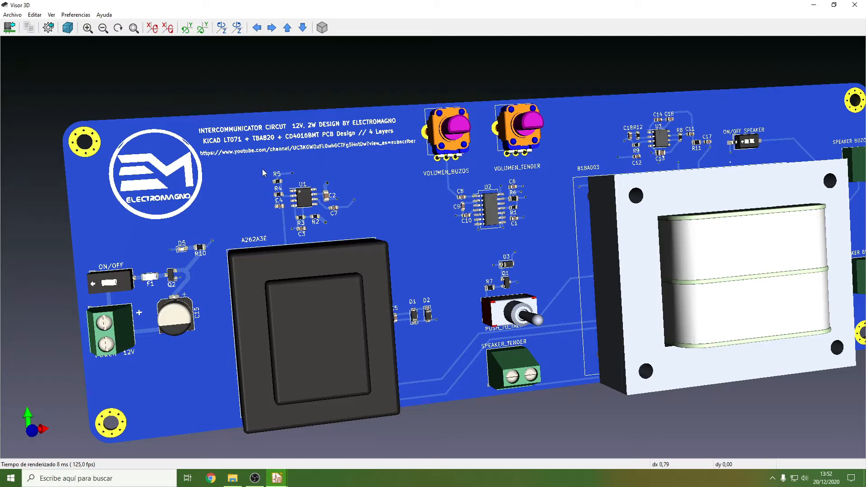
{"action": "scroll", "coordinate": [412, 239], "scroll_direction": "down", "scroll_amount": 2}
{"action": "scroll", "coordinate": [395, 244], "scroll_direction": "down", "scroll_amount": 3, "text": "ctrl"}
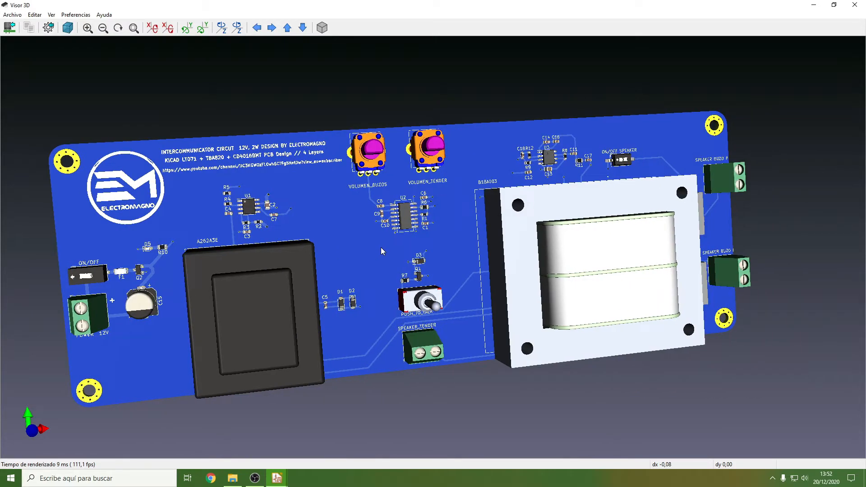
- Examine the volume potentiometers, U2, the PUSH_TO_TALK switch and the SPEAKER_TENDER connector in the middle of the 3D board
{"action": "scroll", "coordinate": [343, 208], "scroll_direction": "up", "scroll_amount": 3}
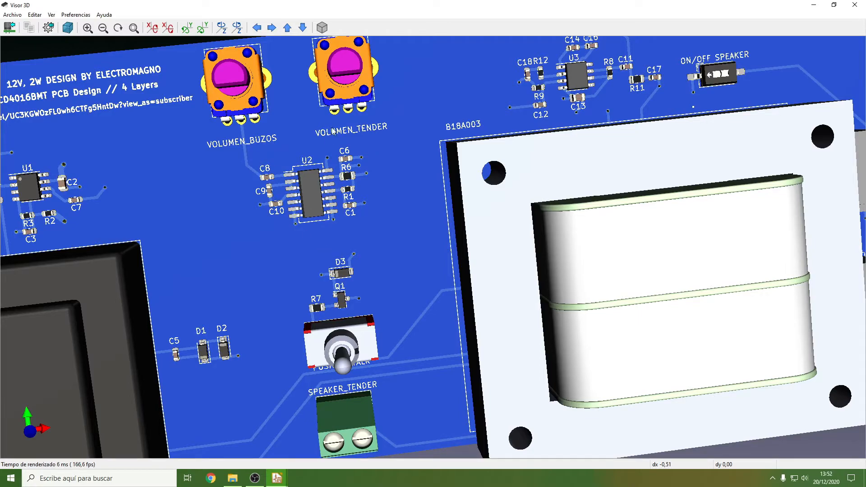
{"action": "scroll", "coordinate": [302, 186], "scroll_direction": "down", "scroll_amount": 2}
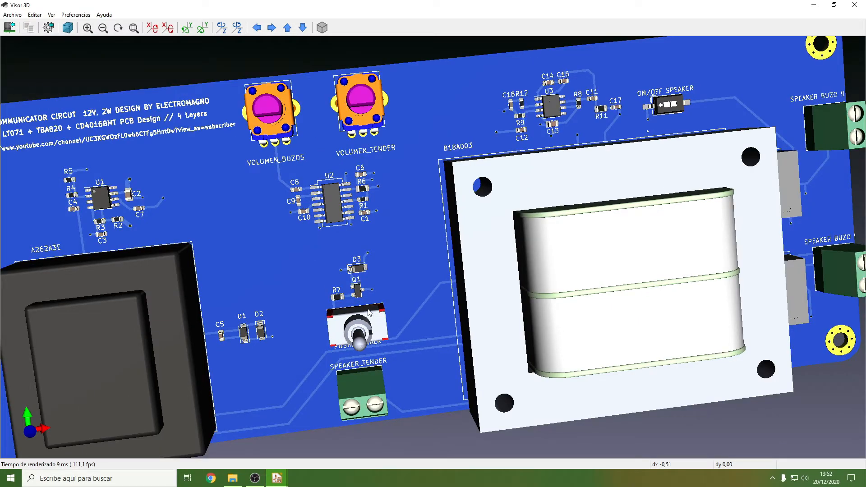
{"action": "scroll", "coordinate": [355, 310], "scroll_direction": "down", "scroll_amount": 2}
{"action": "scroll", "coordinate": [354, 309], "scroll_direction": "down", "scroll_amount": 1}
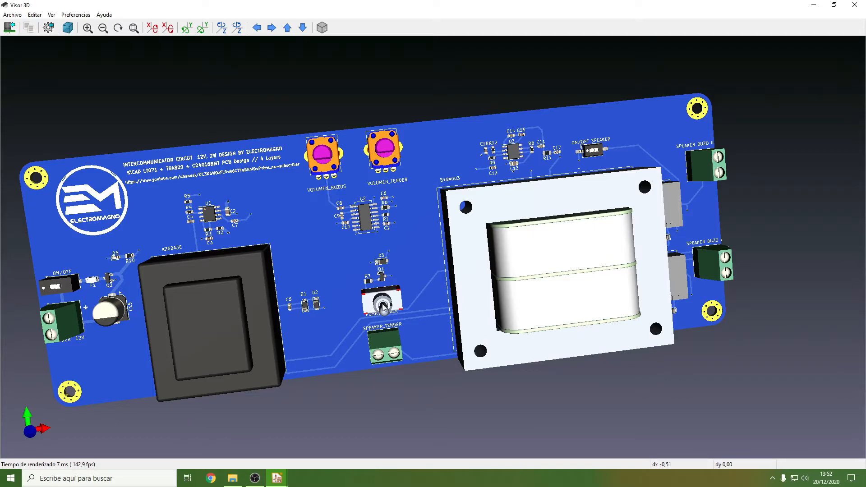
- Examine the B18A003 transformer, relays K1 and K2 and the SPEAKER BUZO connectors on the 3D board
{"action": "left_click_drag", "start_coordinate": [383, 355], "coordinate": [364, 281]}
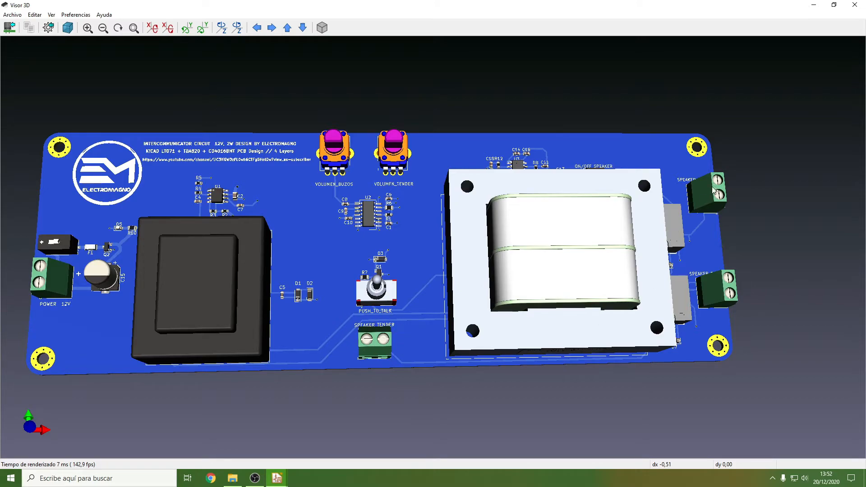
{"action": "left_click_drag", "start_coordinate": [709, 267], "coordinate": [546, 283]}
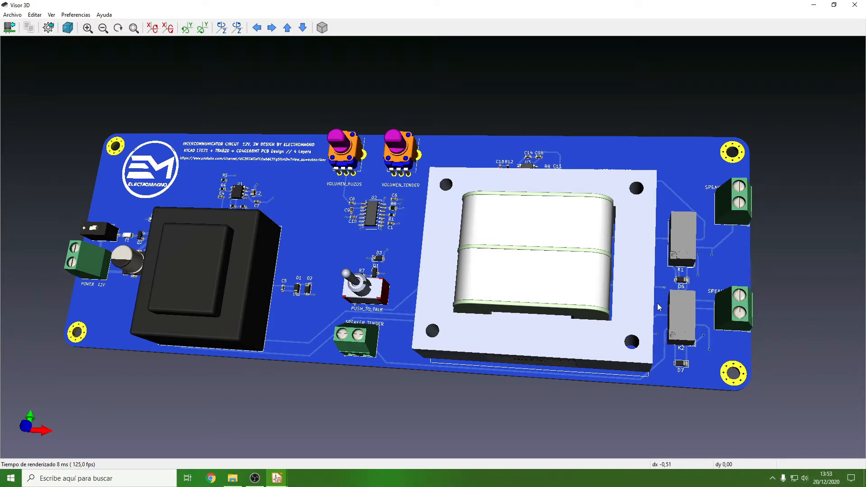
{"action": "left_click_drag", "start_coordinate": [574, 254], "coordinate": [525, 338]}
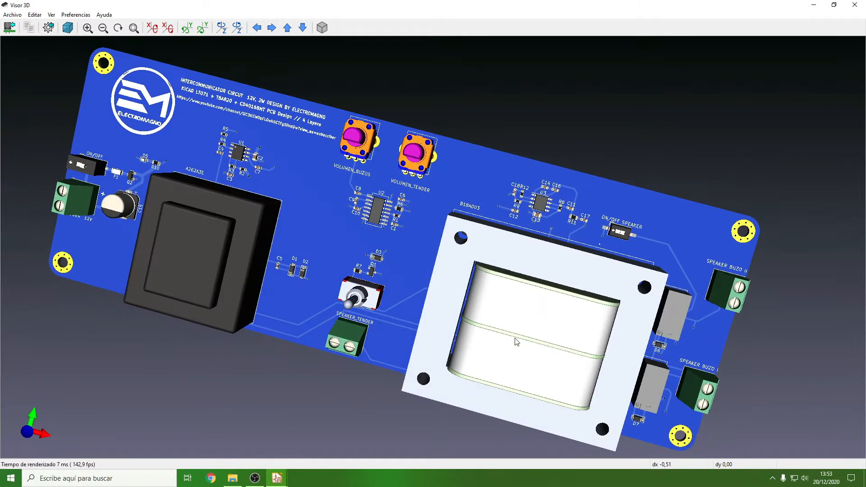
{"action": "scroll", "coordinate": [555, 220], "scroll_direction": "up", "scroll_amount": 3}
{"action": "scroll", "coordinate": [634, 221], "scroll_direction": "down", "scroll_amount": 2}
{"action": "left_click_drag", "start_coordinate": [644, 335], "coordinate": [653, 281]}
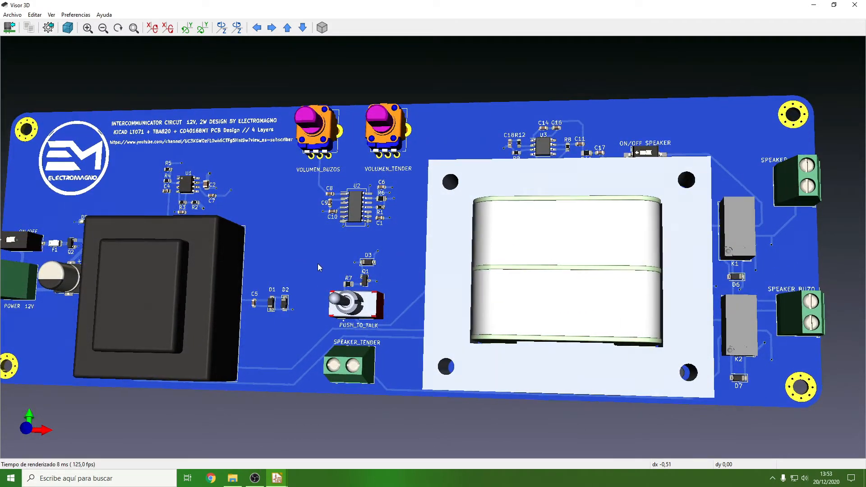
- Review the complete 3D board from several angles
{"action": "left_click_drag", "start_coordinate": [300, 328], "coordinate": [326, 130]}
{"action": "left_click_drag", "start_coordinate": [309, 302], "coordinate": [327, 284]}
{"action": "scroll", "coordinate": [252, 258], "scroll_direction": "down", "scroll_amount": 4}
{"action": "left_click_drag", "start_coordinate": [166, 253], "coordinate": [180, 282]}
{"action": "scroll", "coordinate": [188, 289], "scroll_direction": "up", "scroll_amount": 2}
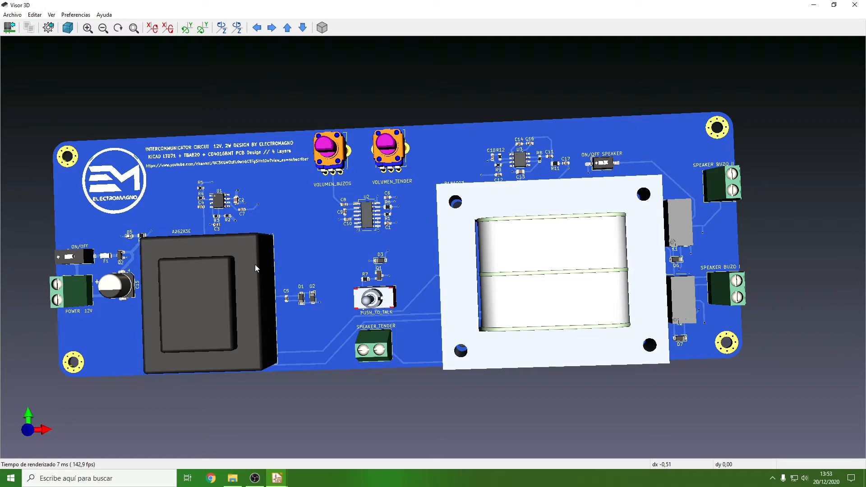
{"action": "left_click_drag", "start_coordinate": [265, 269], "coordinate": [263, 247]}
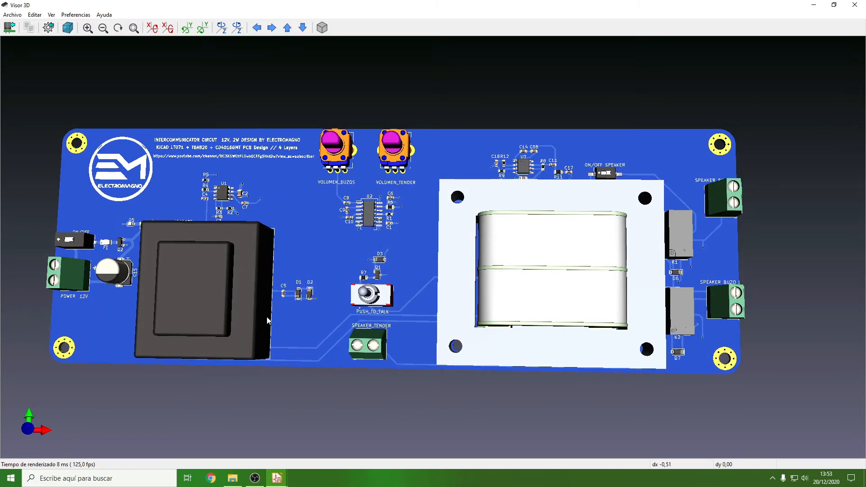